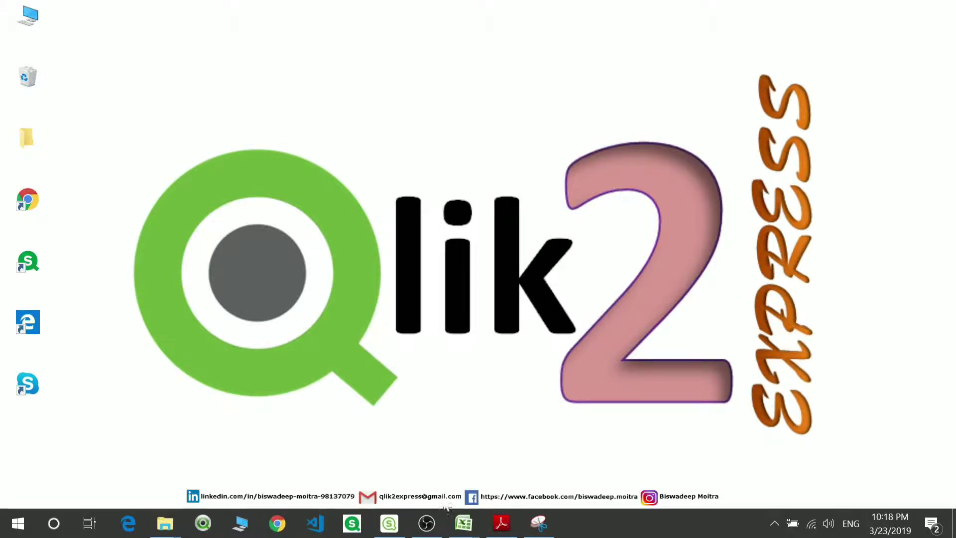
Switch to the Topics workbook in Excel and examine the fact and dimension table definitions and the star and snowflake schema diagrams
left_click(462, 529)
left_click(279, 438)
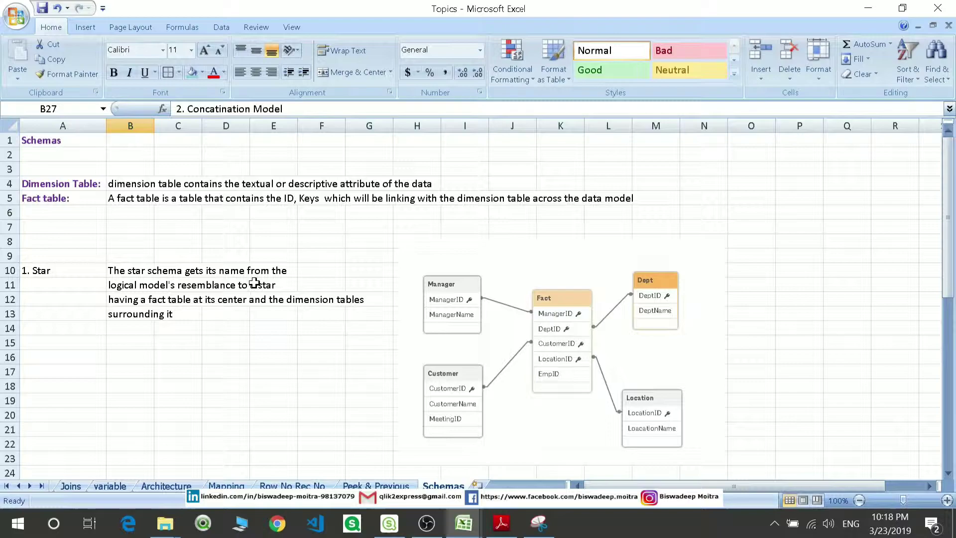
scroll(256, 277, "down", 5)
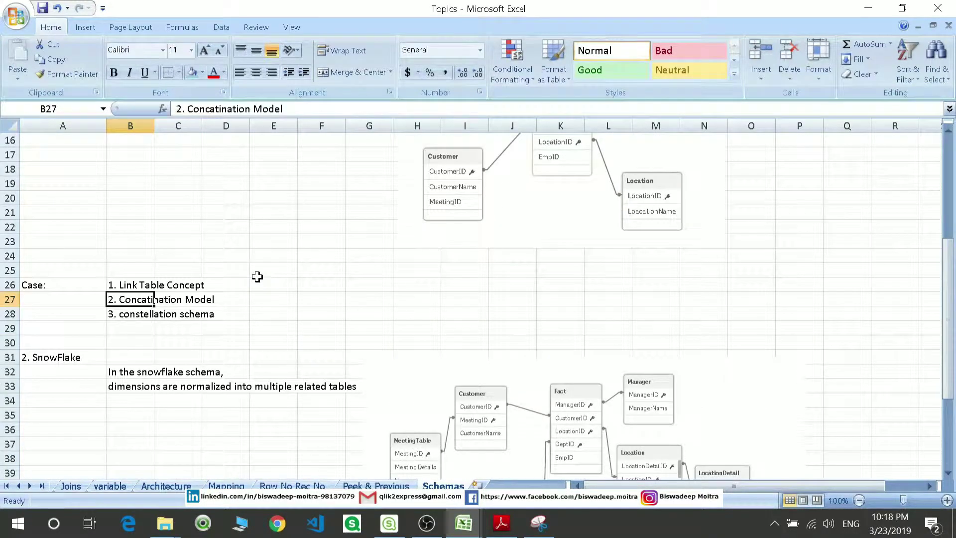
scroll(257, 276, "up", 5)
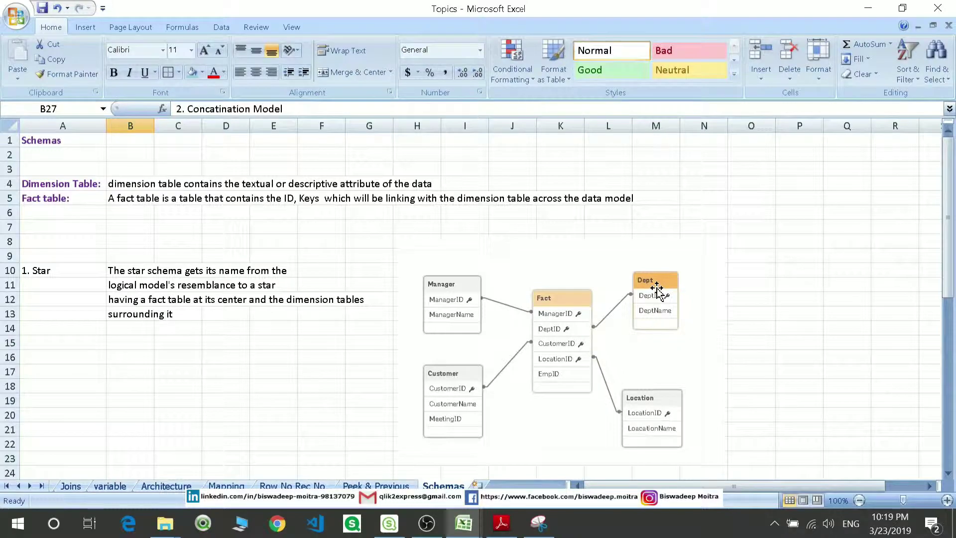
scroll(657, 292, "down", 1)
scroll(657, 292, "up", 1)
left_click(101, 198)
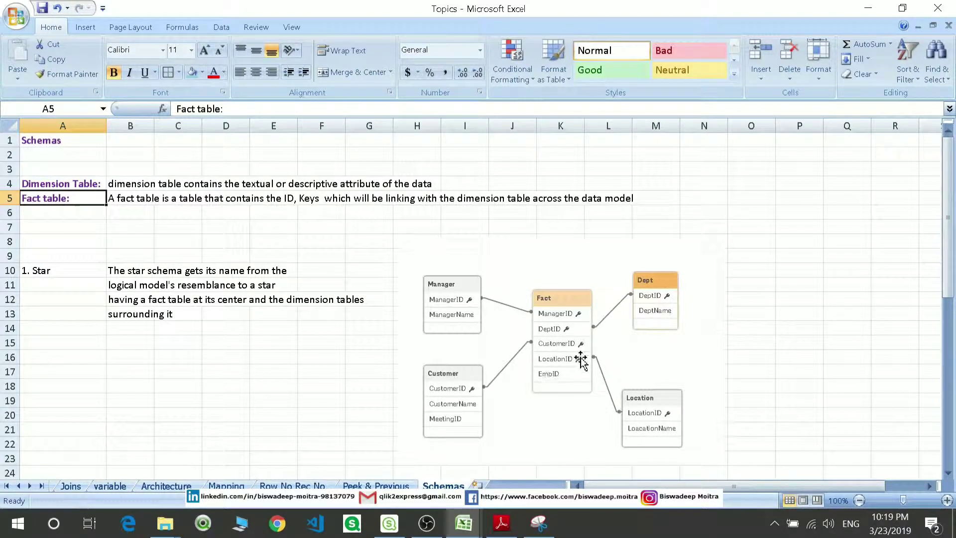
scroll(582, 359, "down", 1)
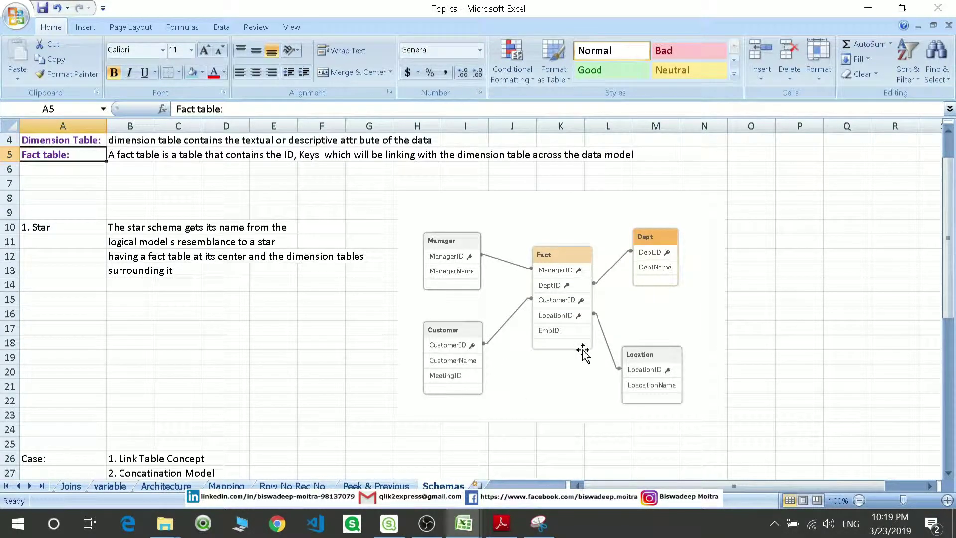
scroll(583, 353, "up", 1)
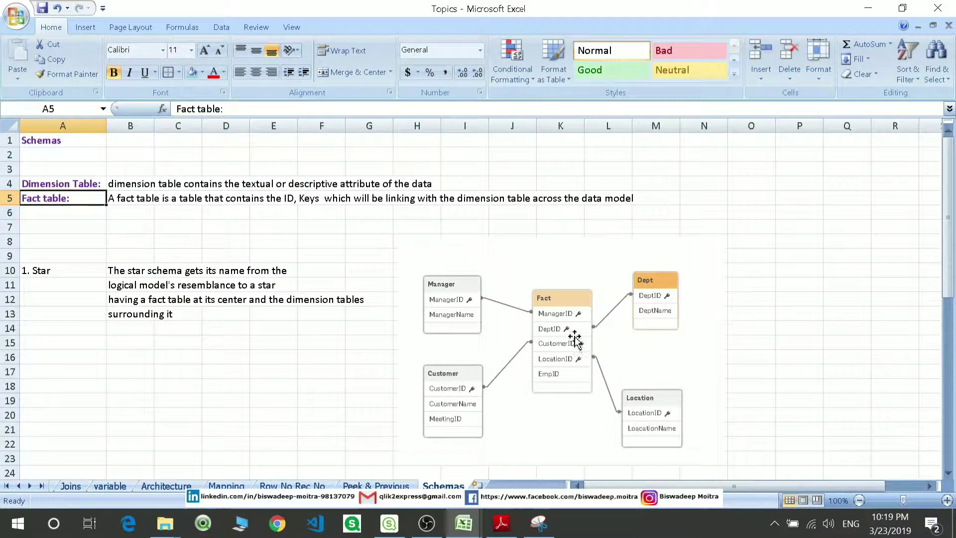
left_click(224, 329)
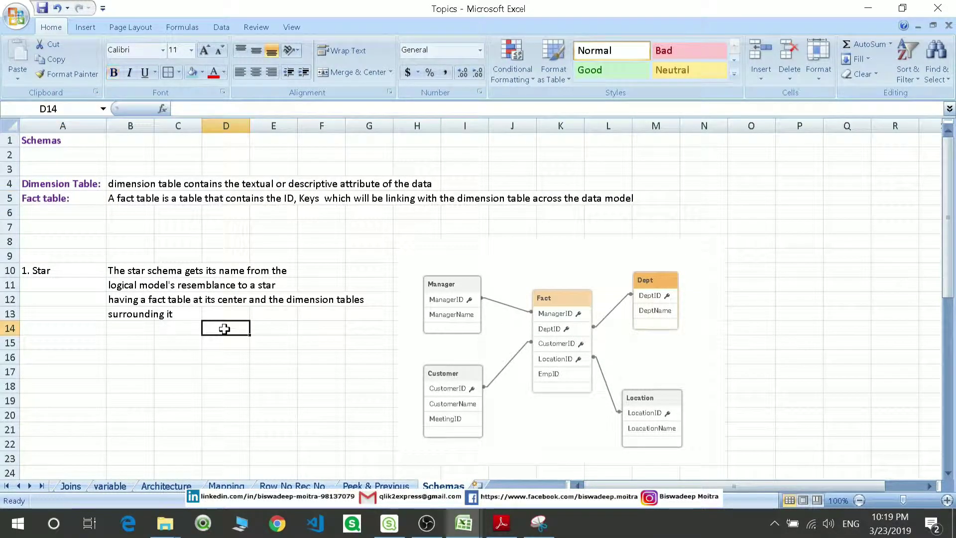
scroll(201, 329, "down", 1)
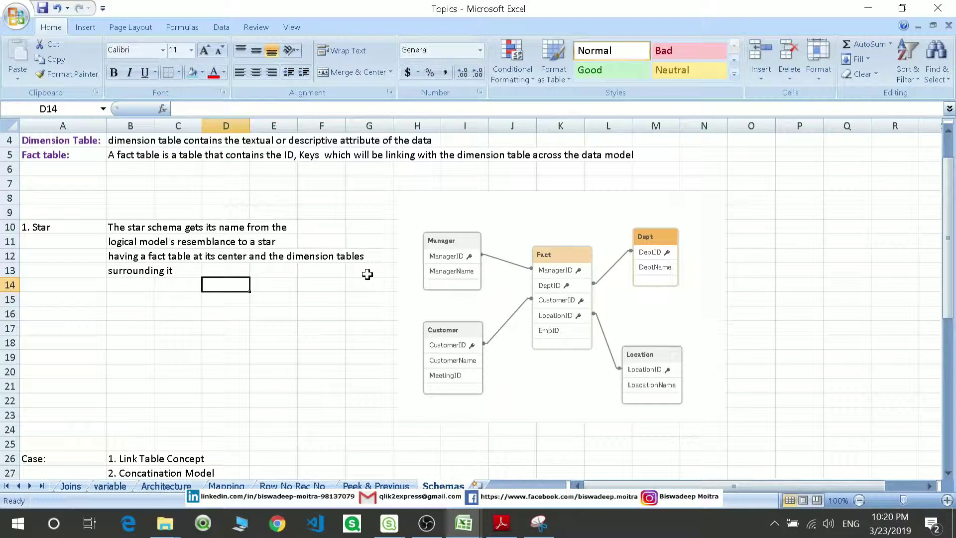
scroll(367, 274, "down", 6)
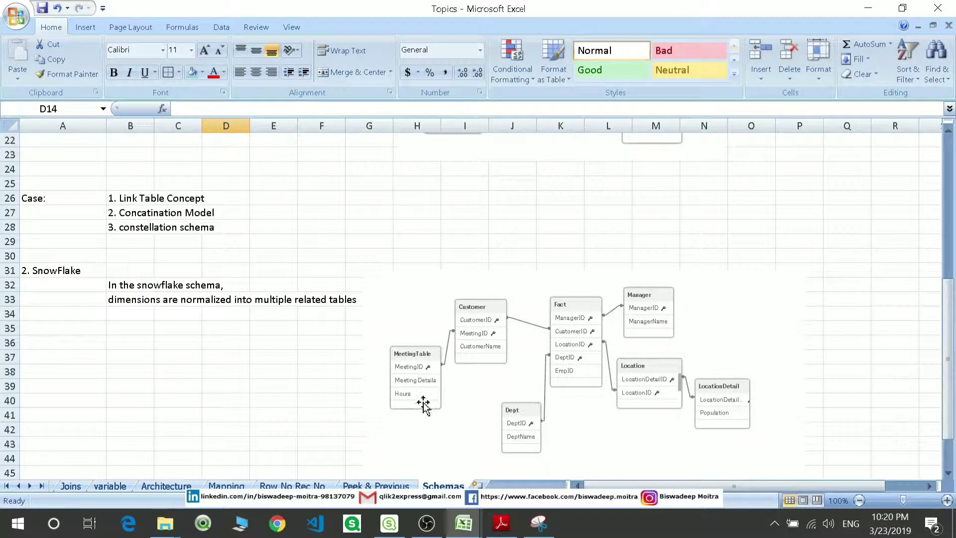
scroll(667, 371, "up", 1)
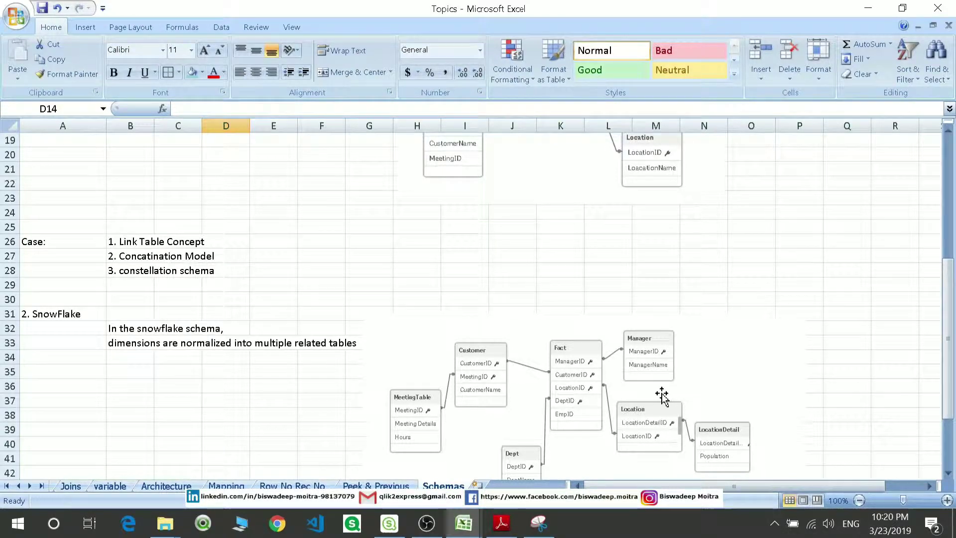
Review the Link Table Concept, Concatination Model and constellation schema cases against the star schema diagram
scroll(662, 396, "up", 2)
scroll(596, 387, "up", 2)
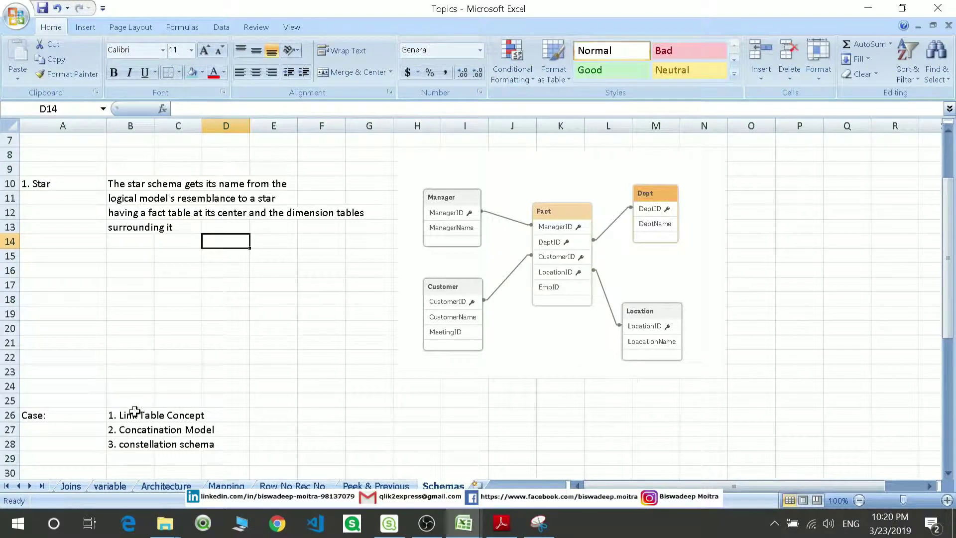
left_click_drag(134, 412, 136, 443)
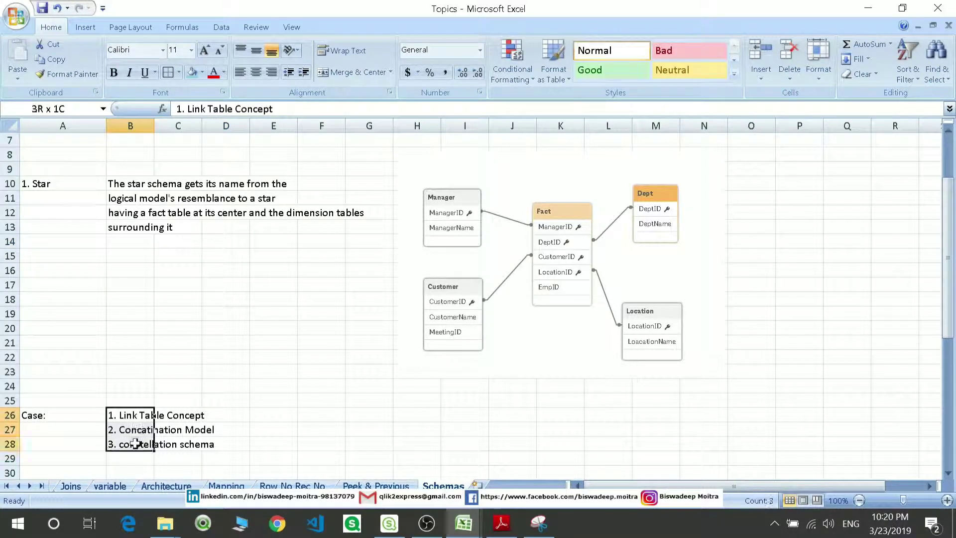
left_click(256, 416)
left_click(141, 417)
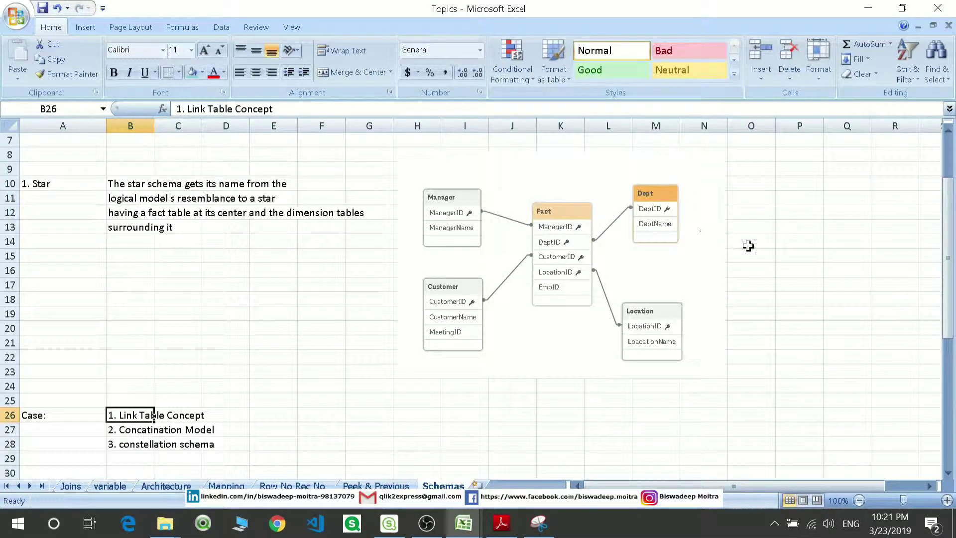
left_click_drag(762, 230, 777, 313)
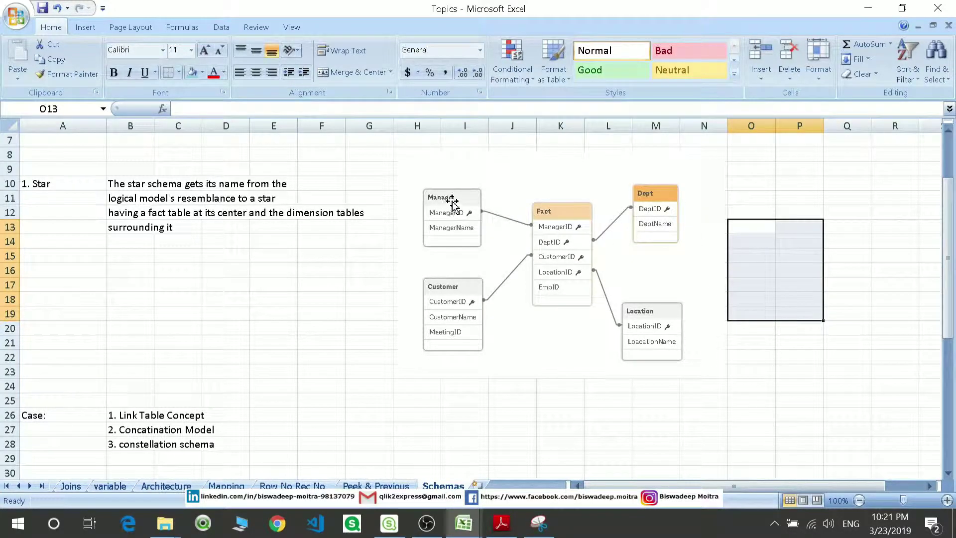
left_click(782, 260)
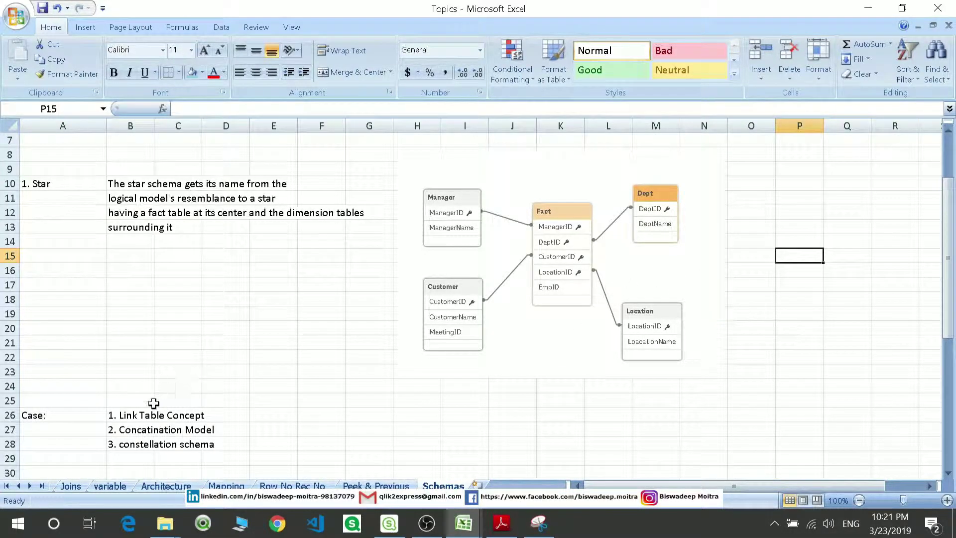
left_click(133, 418)
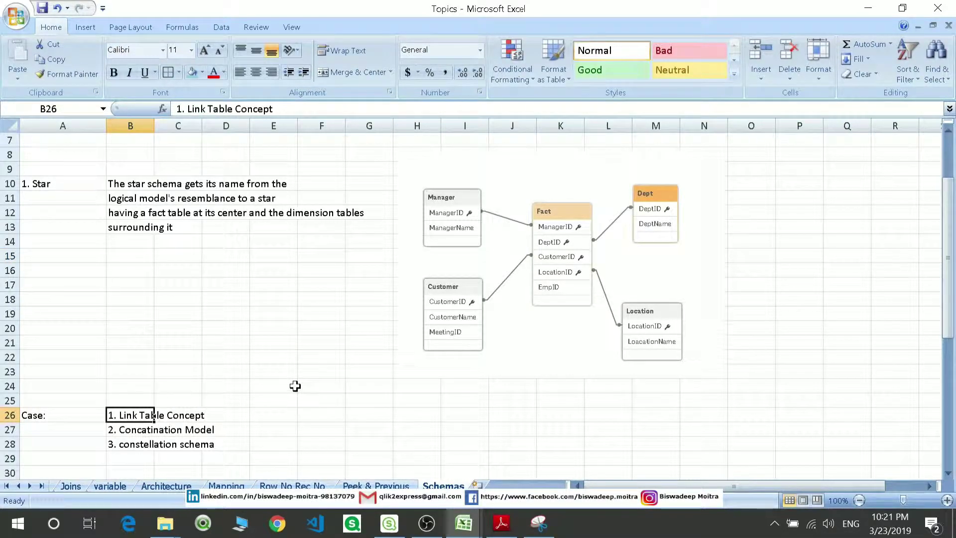
scroll(295, 386, "down", 1)
left_click(129, 387)
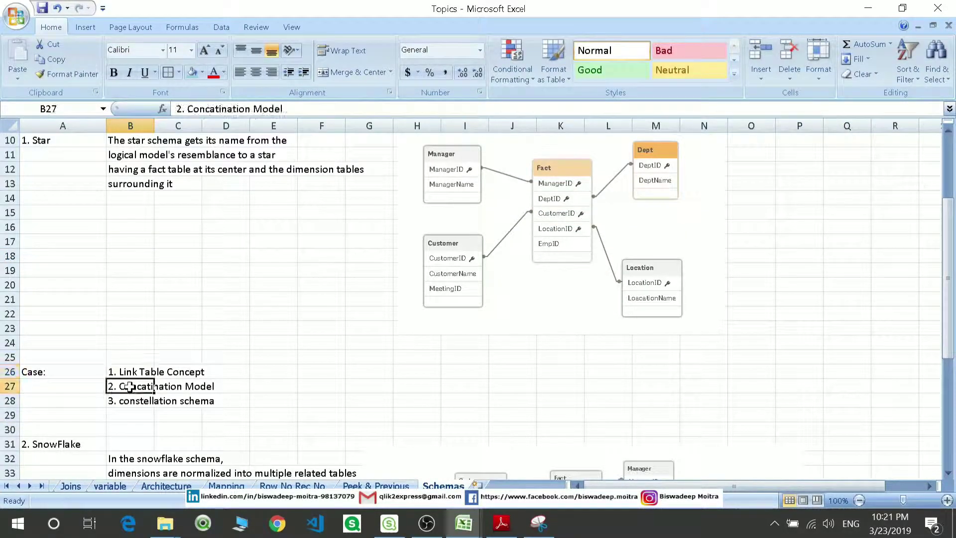
scroll(342, 379, "up", 1)
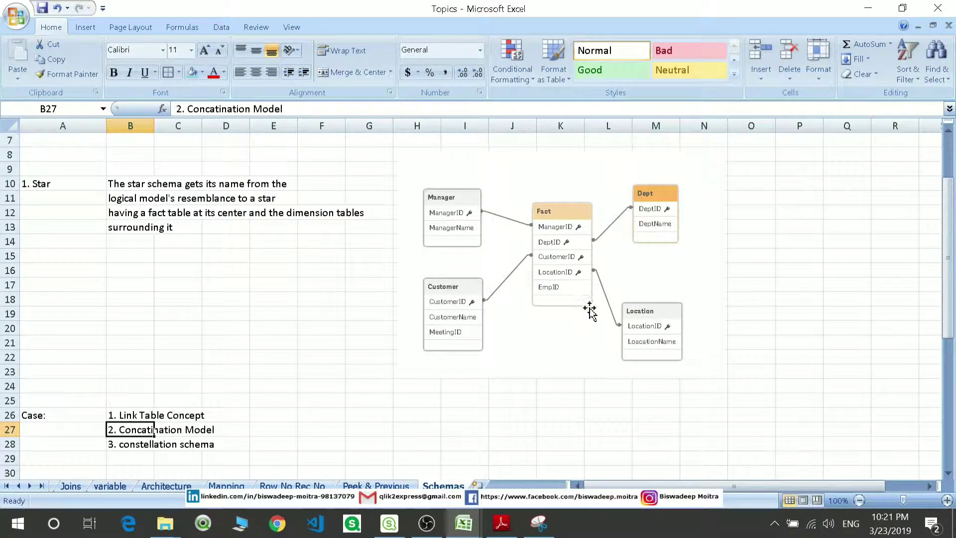
left_click(638, 317)
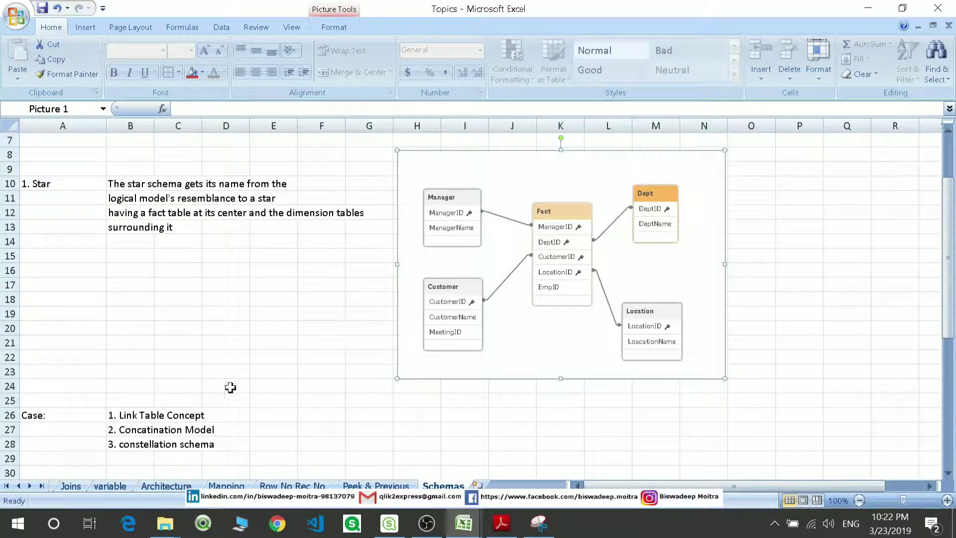
left_click(141, 432)
left_click(142, 447)
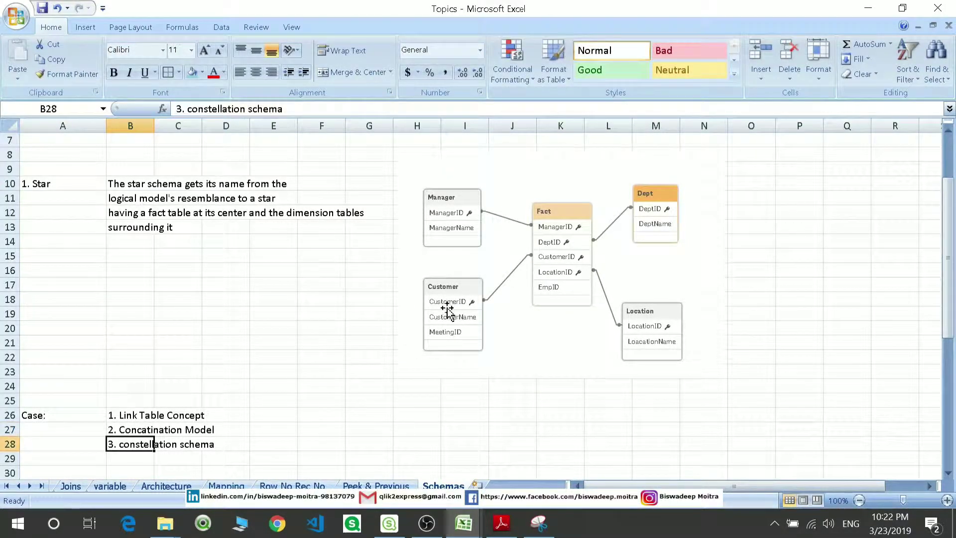
scroll(469, 309, "up", 1)
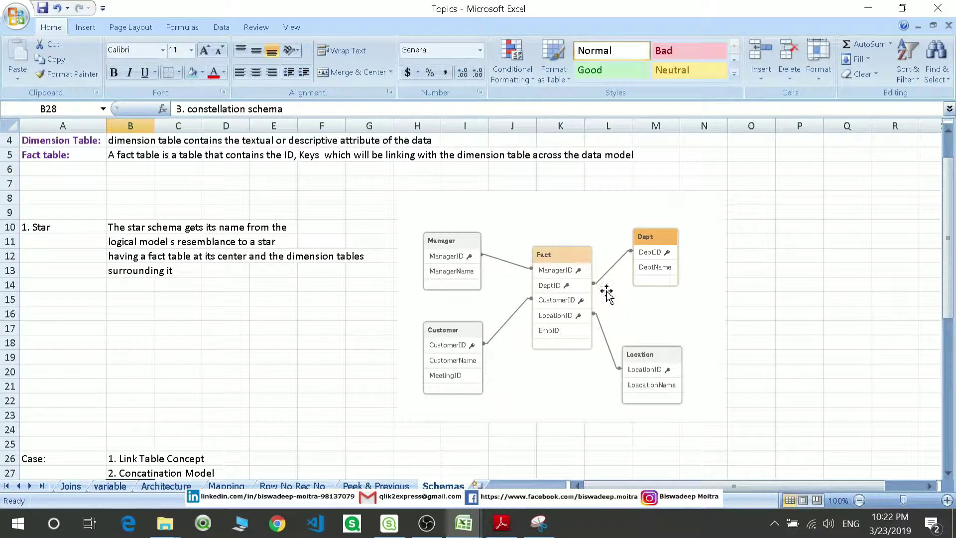
left_click_drag(778, 251, 798, 356)
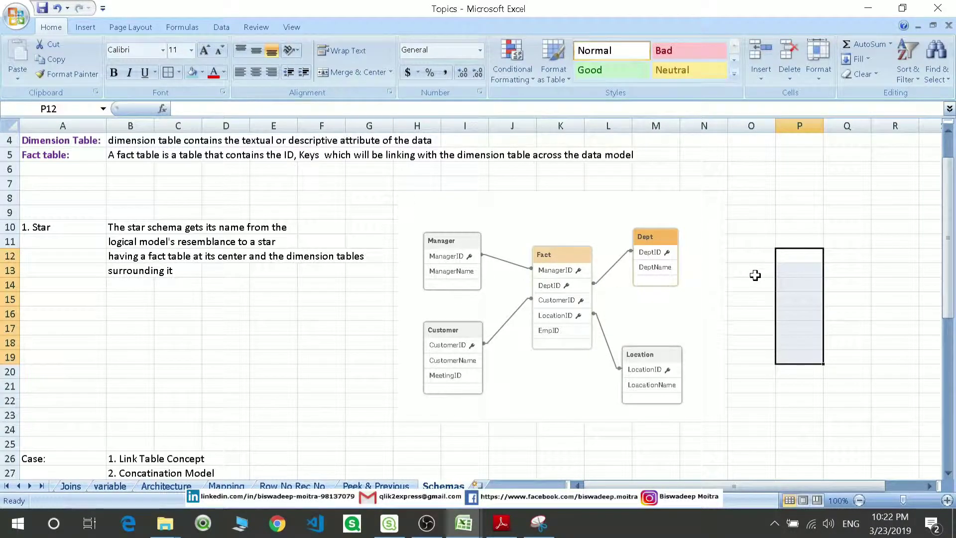
scroll(709, 284, "down", 1)
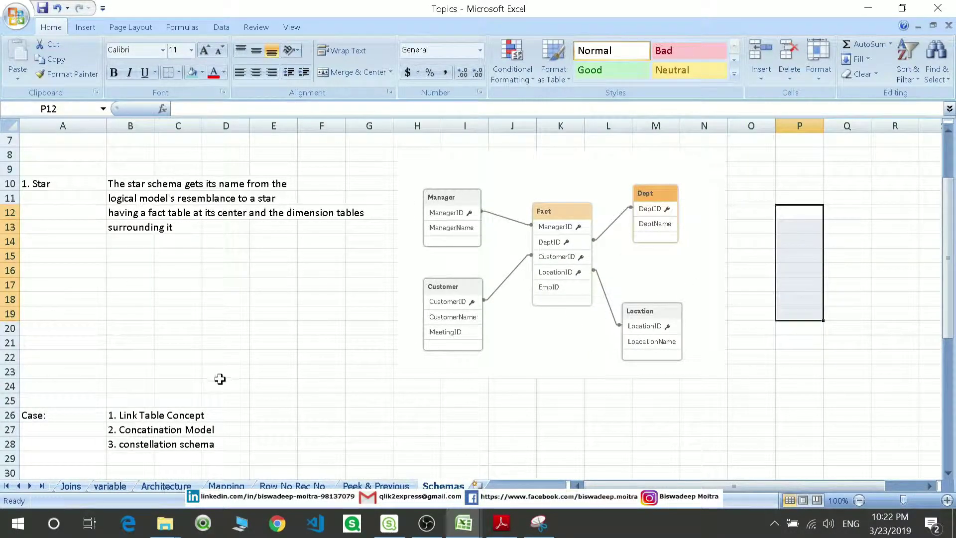
left_click(136, 444)
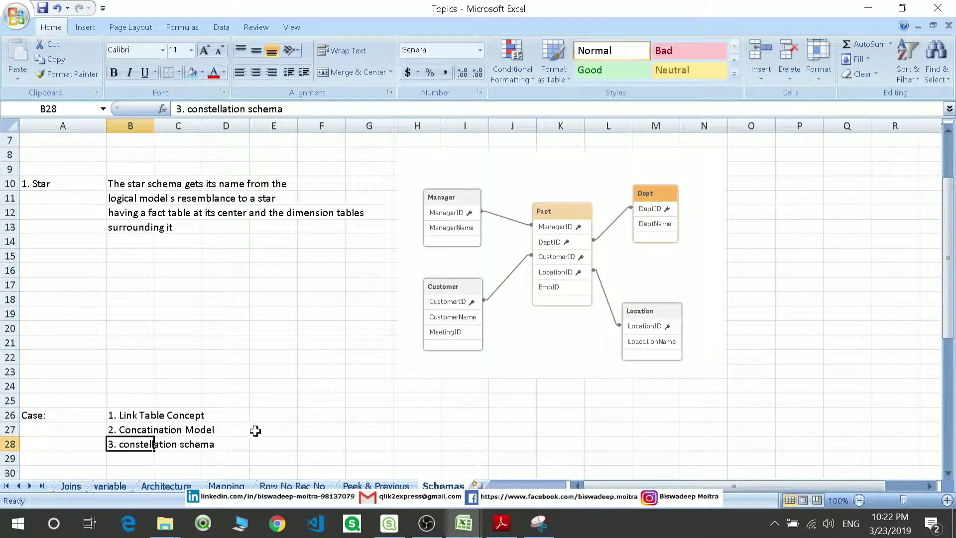
scroll(258, 428, "up", 1)
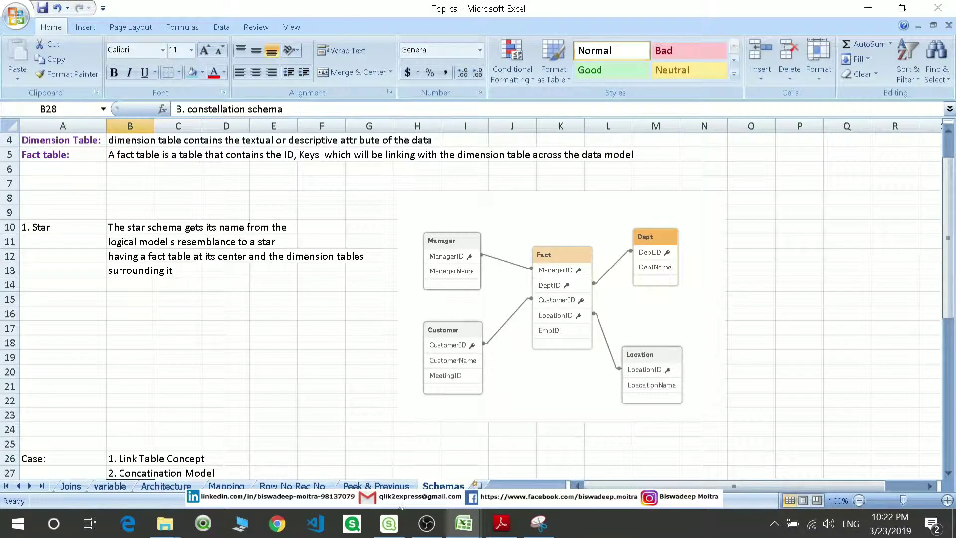
Switch to the Schemas app in Qlik Sense Desktop and delete the entire load script of the section named Section
left_click(389, 523)
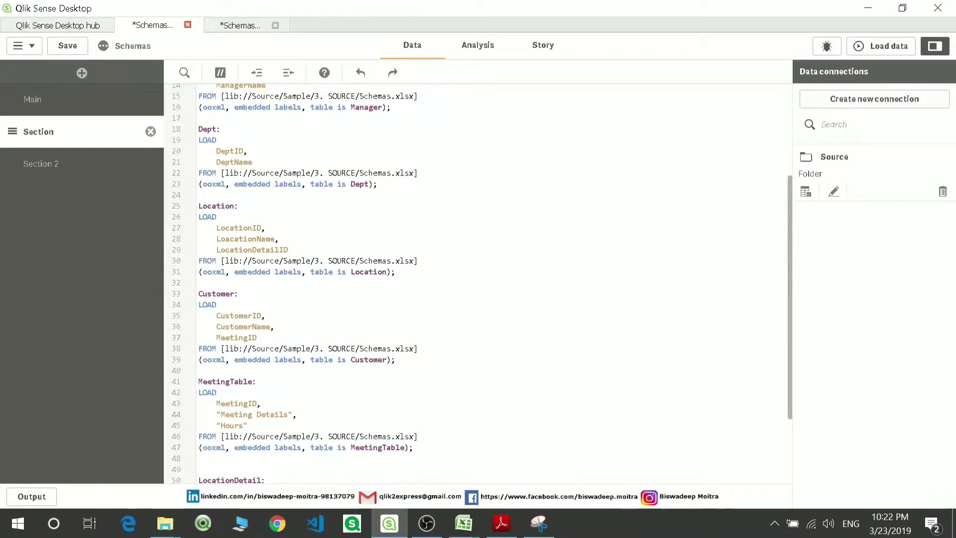
key("ctrl+a")
key("Delete")
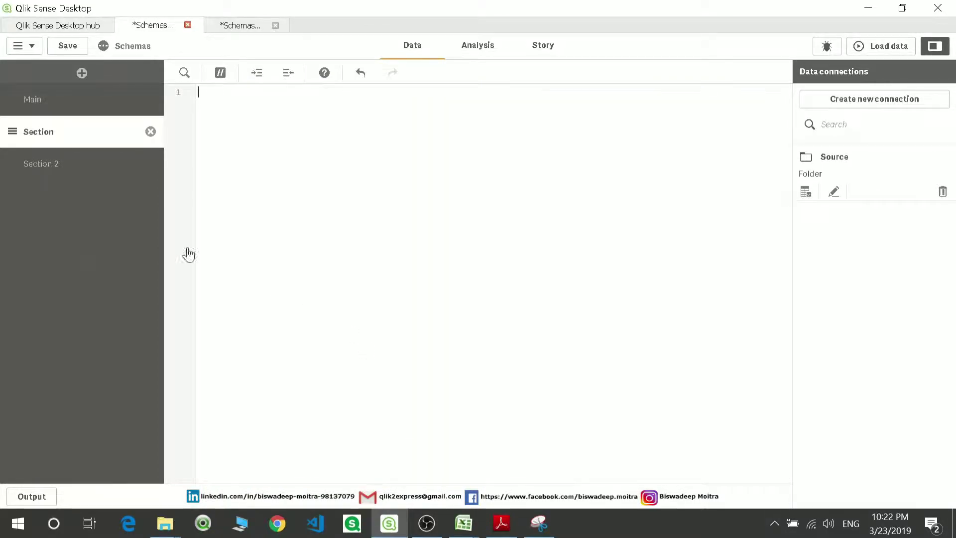
Select Schemas.xlsx from the Sample/3. SOURCE folder of the Source connection as the data to load
left_click(805, 192)
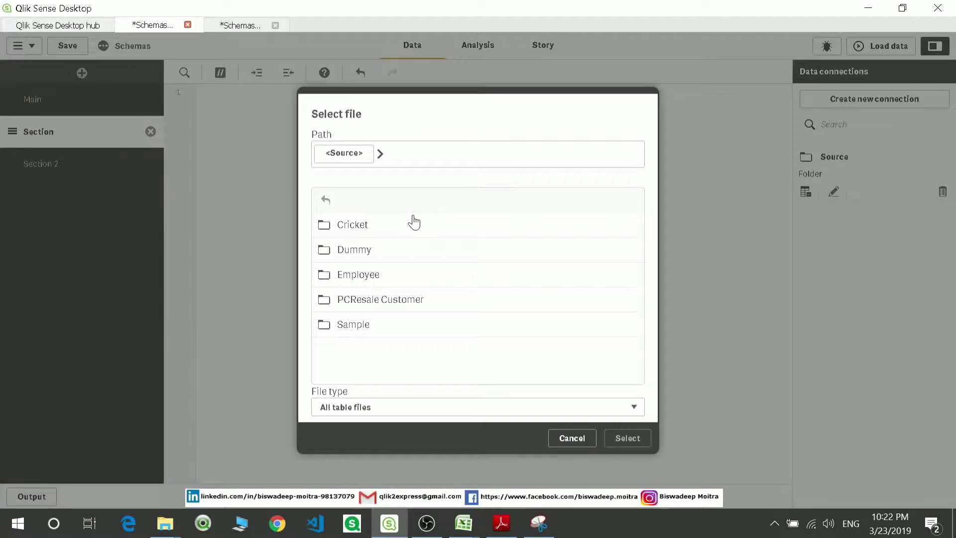
left_click(358, 324)
left_click(375, 277)
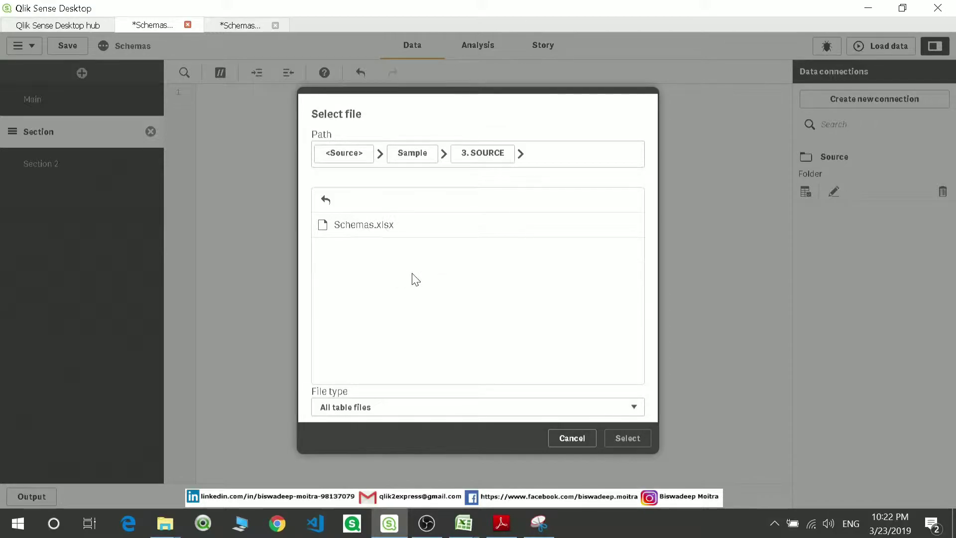
left_click(360, 224)
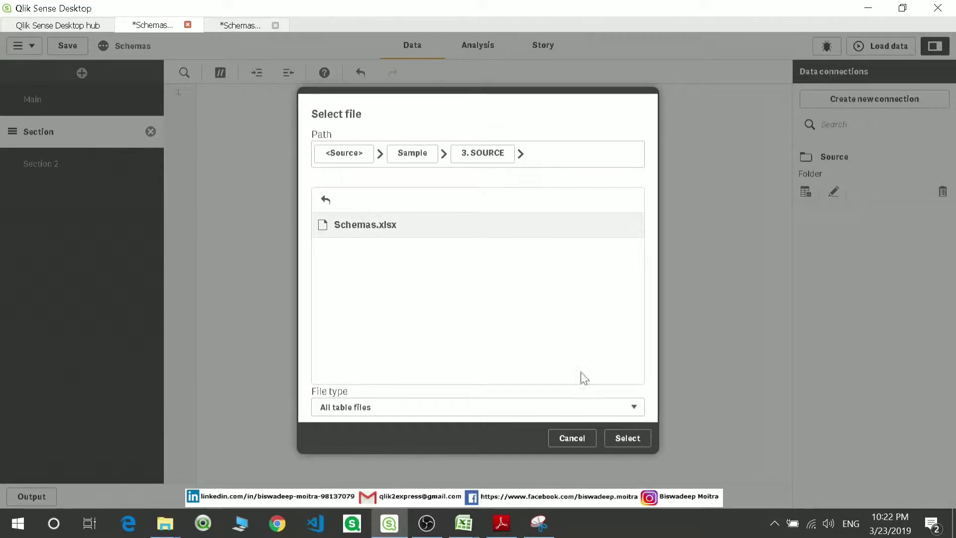
left_click(628, 440)
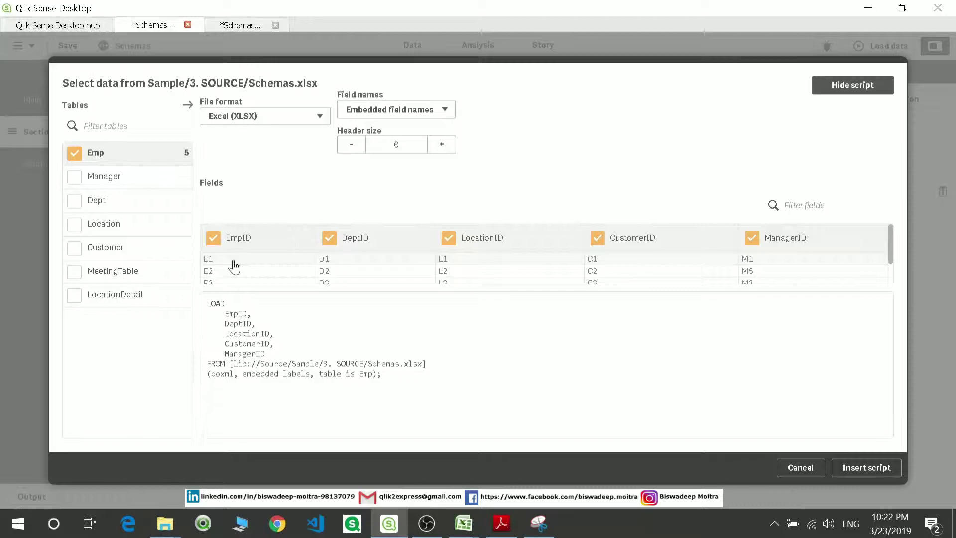
Add the Manager, Dept, Location, Customer and MeetingTable tables to the Emp selection and insert the load script
left_click(75, 176)
left_click(74, 199)
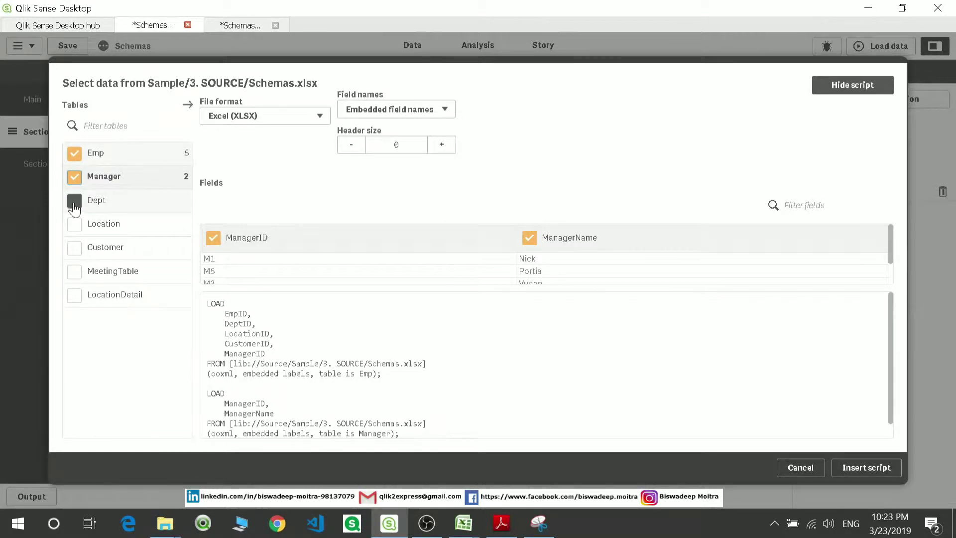
left_click(74, 224)
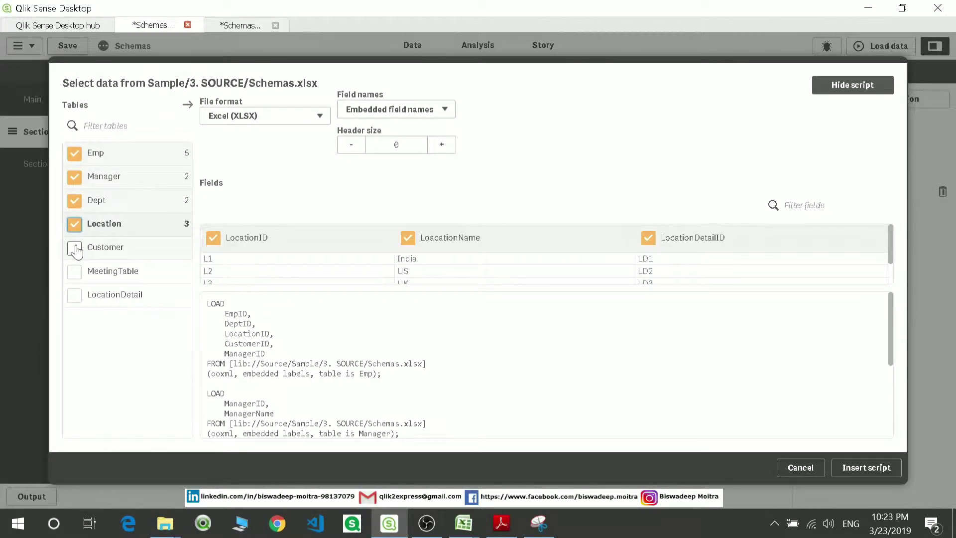
left_click(76, 249)
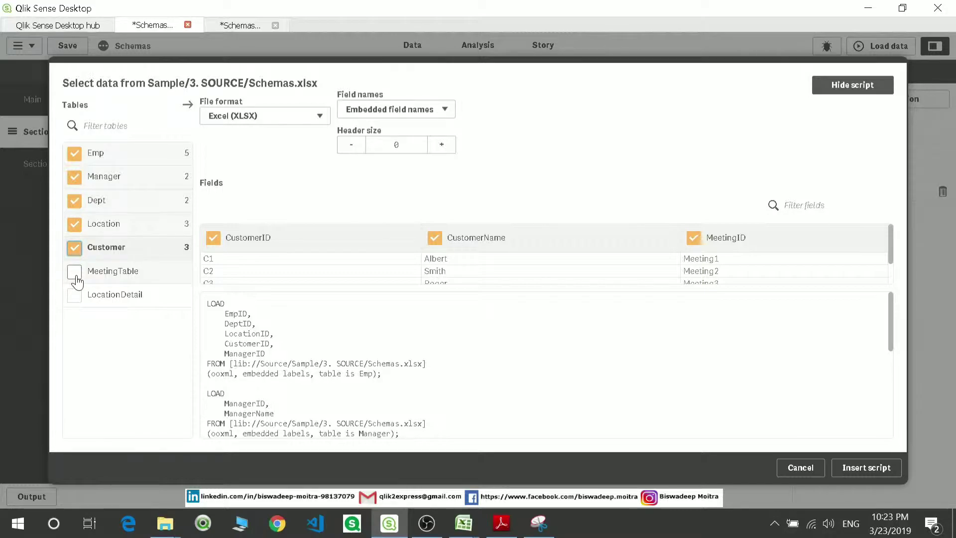
left_click(75, 272)
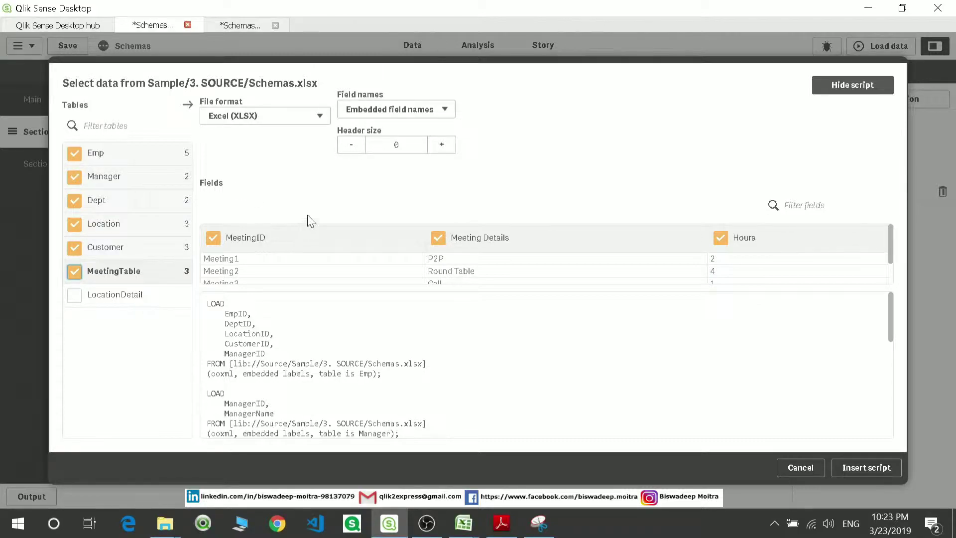
left_click(878, 470)
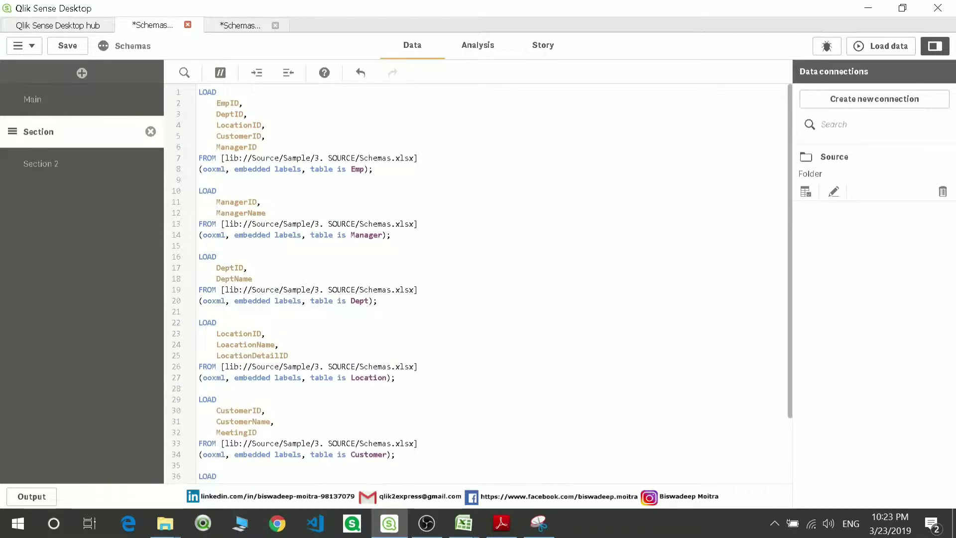
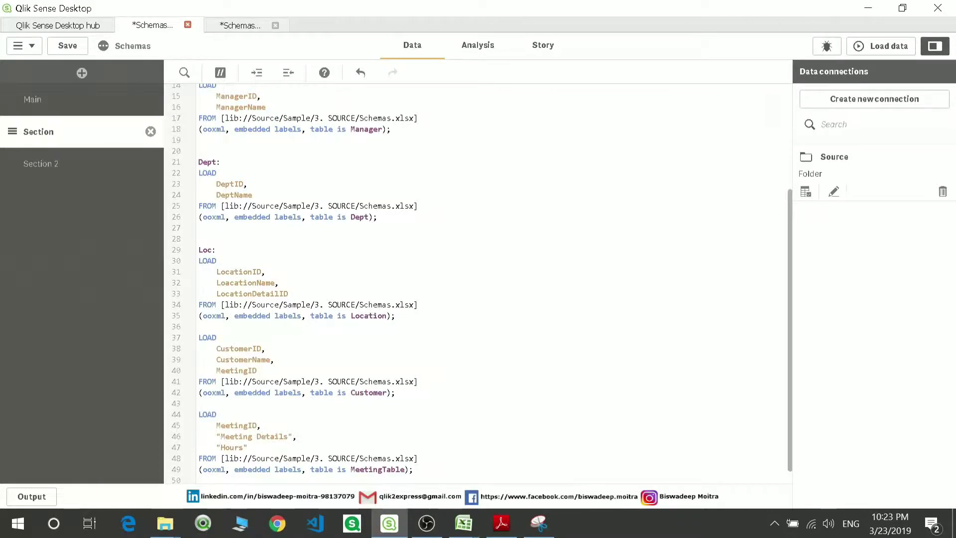
Add the table label Cust: on its own line above the Customer load statement, with extra blank line spacing
key("Return")
key("Return")
type("C")
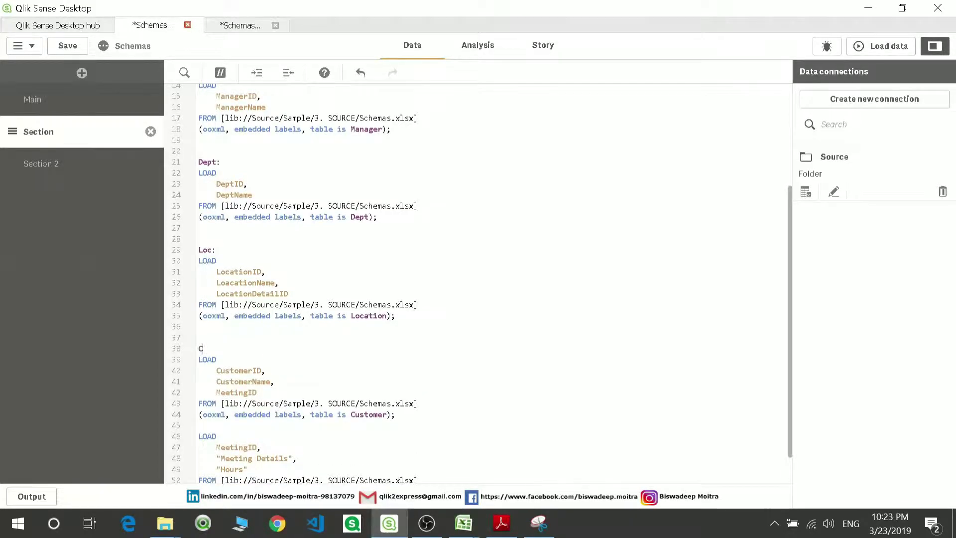
type("ust:")
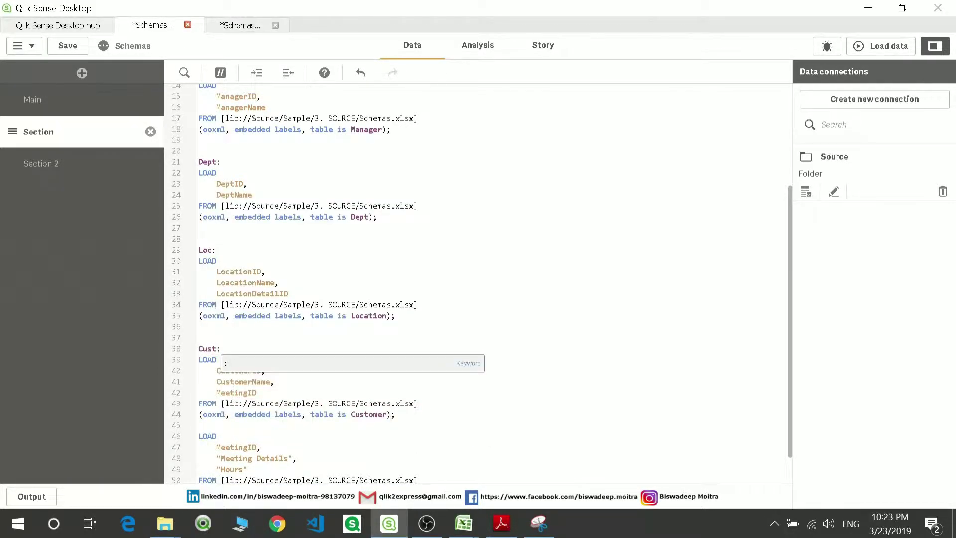
Add two blank lines above the MeetingTable load statement and comment out the whole statement
scroll(478, 284, "down", 2)
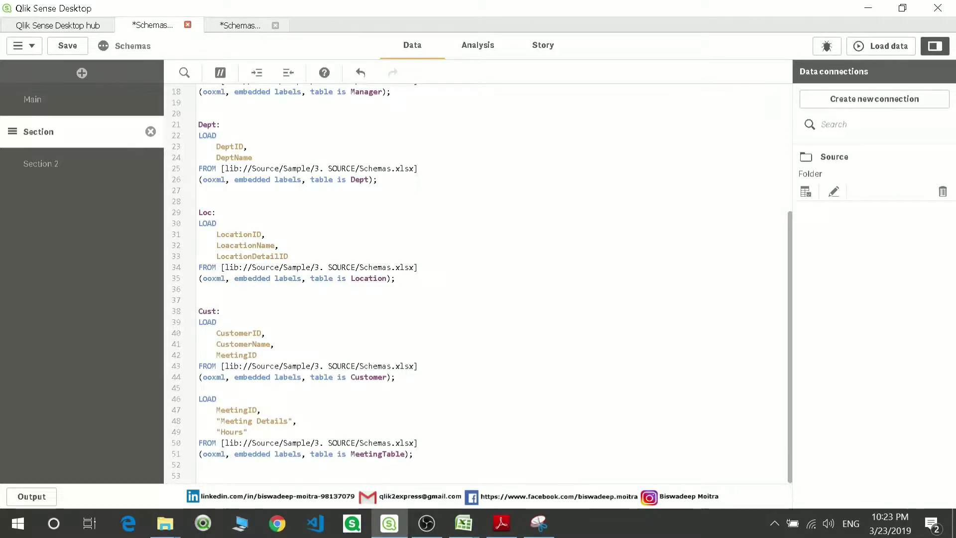
key("Return")
key("Return")
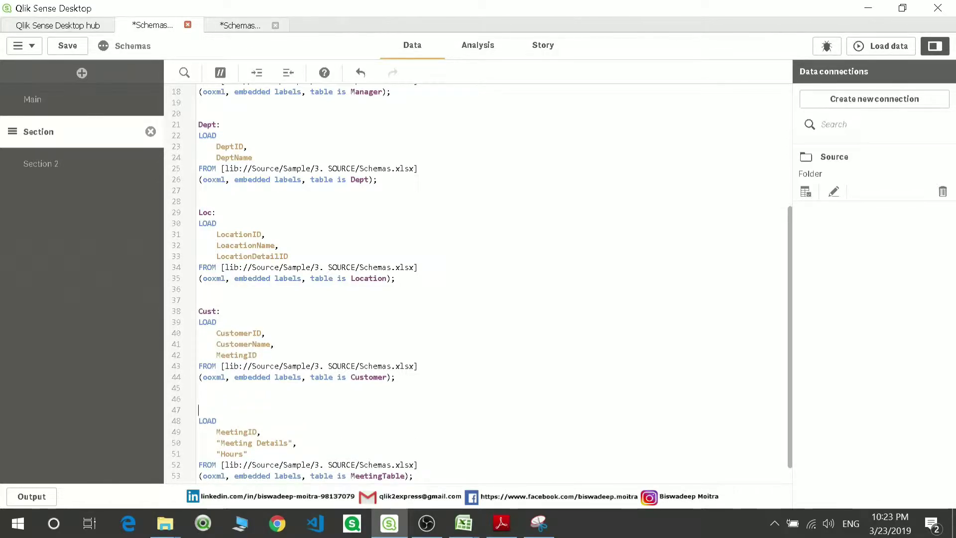
scroll(478, 284, "down", 1)
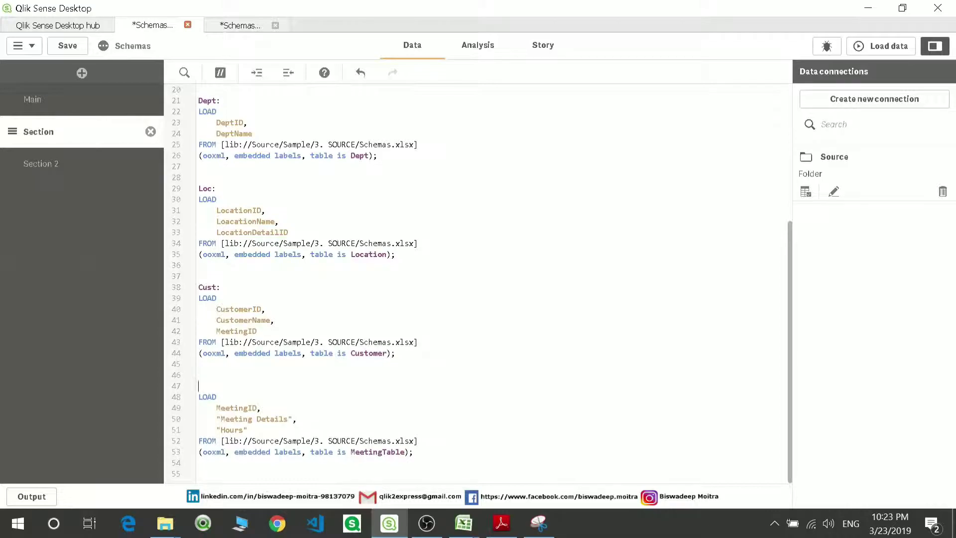
left_click_drag(413, 452, 198, 386)
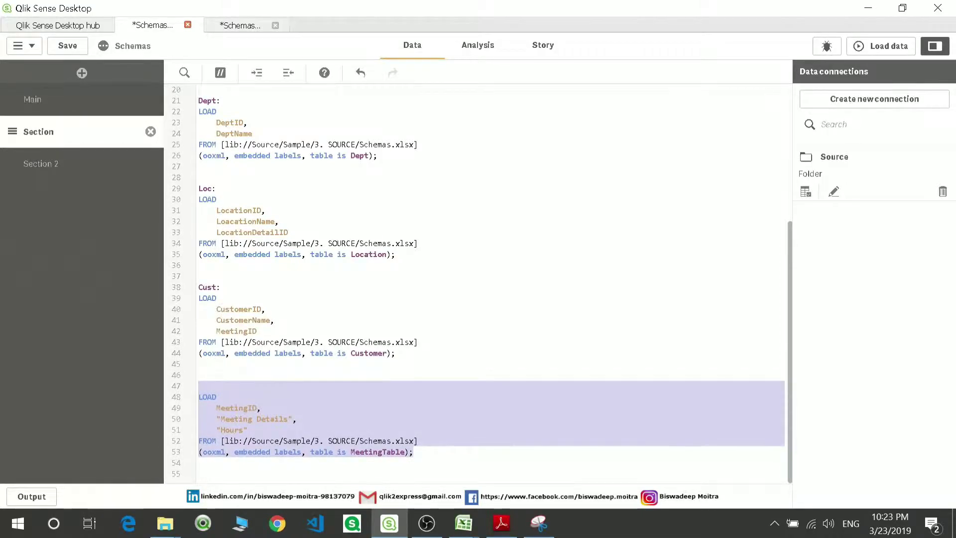
left_click(221, 74)
left_click(350, 254)
Rename the Emp table label at the start of the script to FactTable
scroll(351, 254, "up", 7)
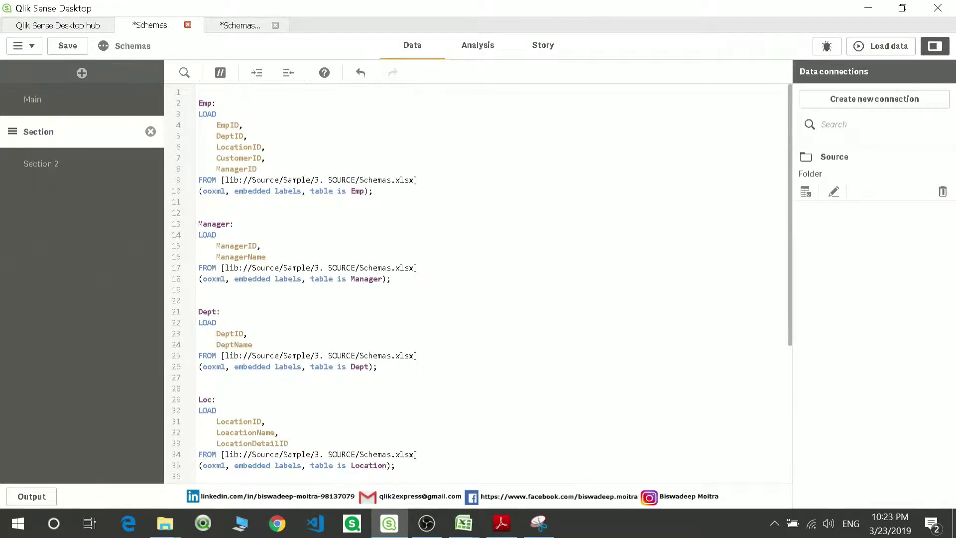
left_click(198, 103)
key("ctrl+shift+Right")
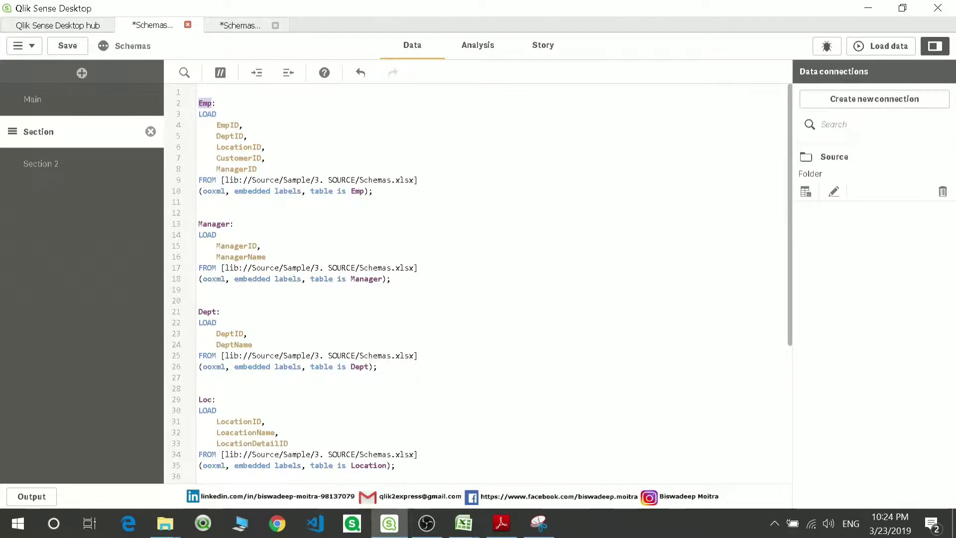
type("FactTa")
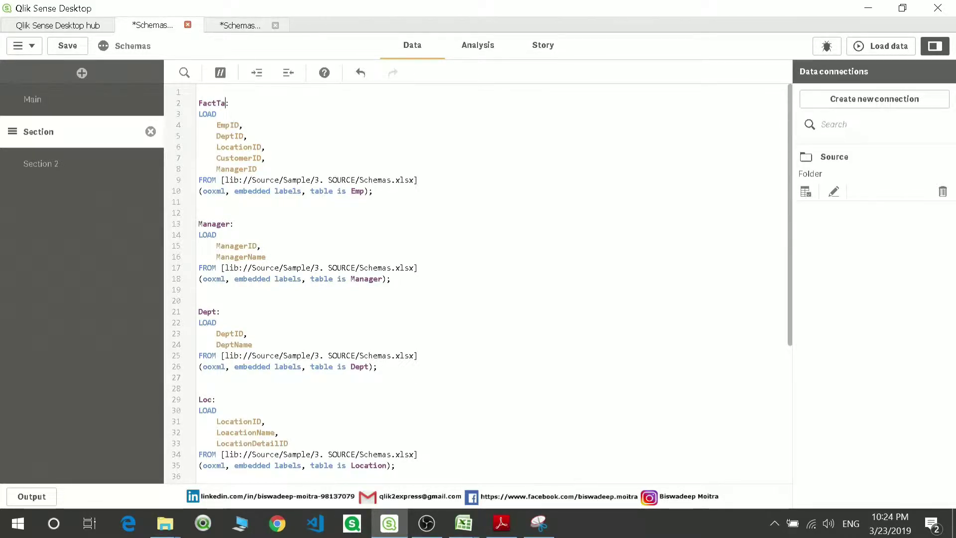
type("ble")
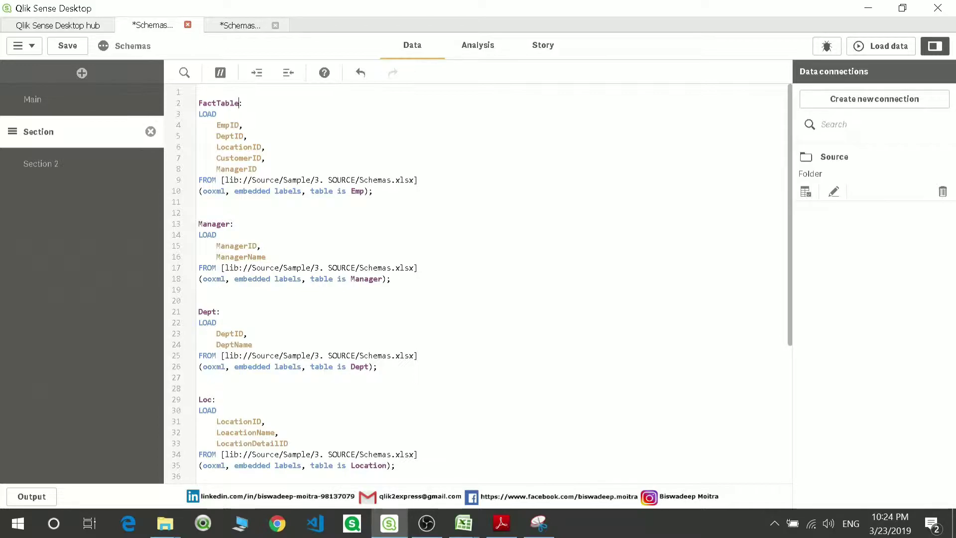
Examine the ID fields in FactTable and compare DeptID and LocationID with the matching keys in the Dept and Loc tables
double_click(227, 125)
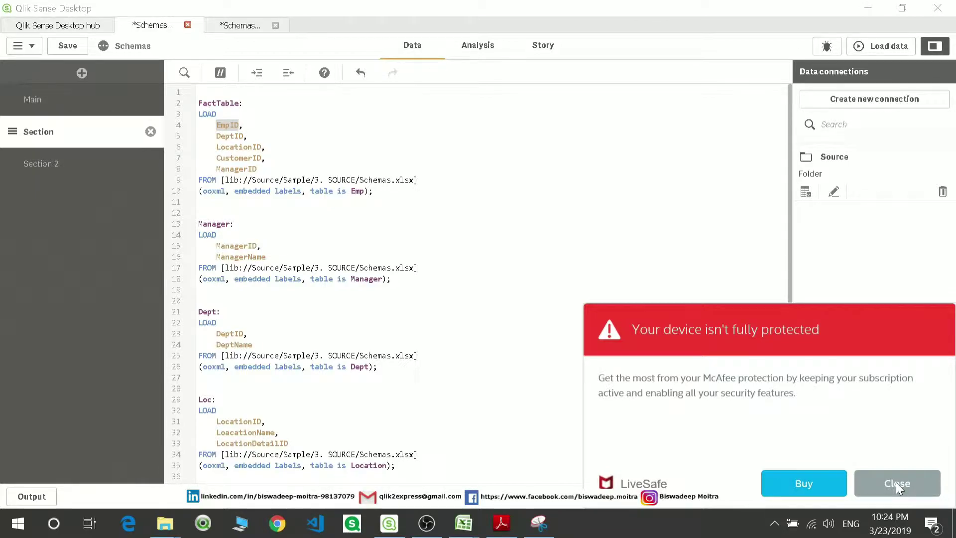
left_click(418, 267)
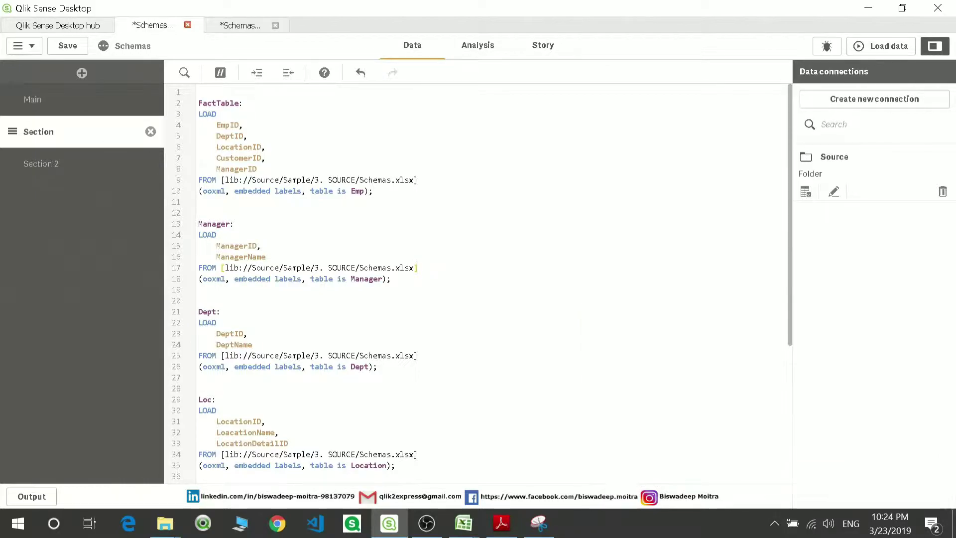
double_click(227, 125)
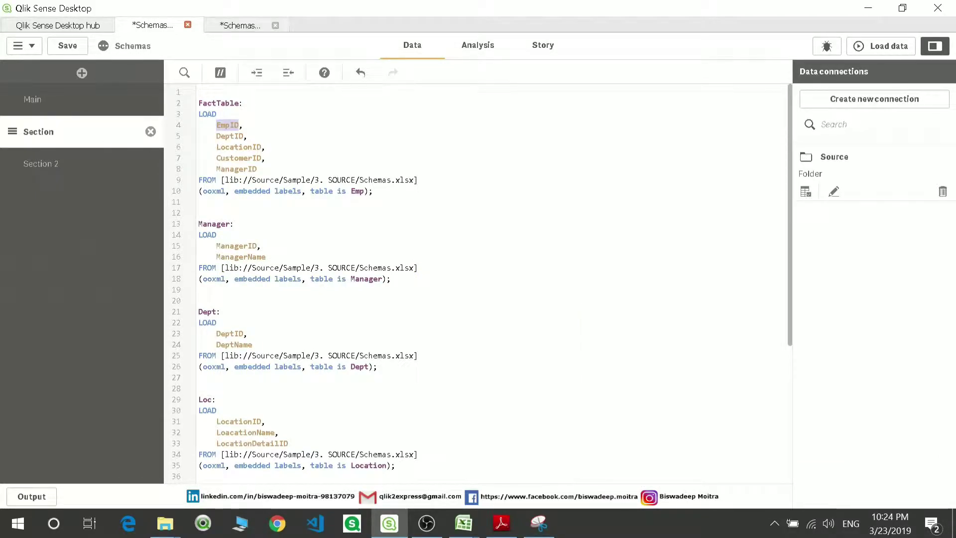
double_click(230, 136)
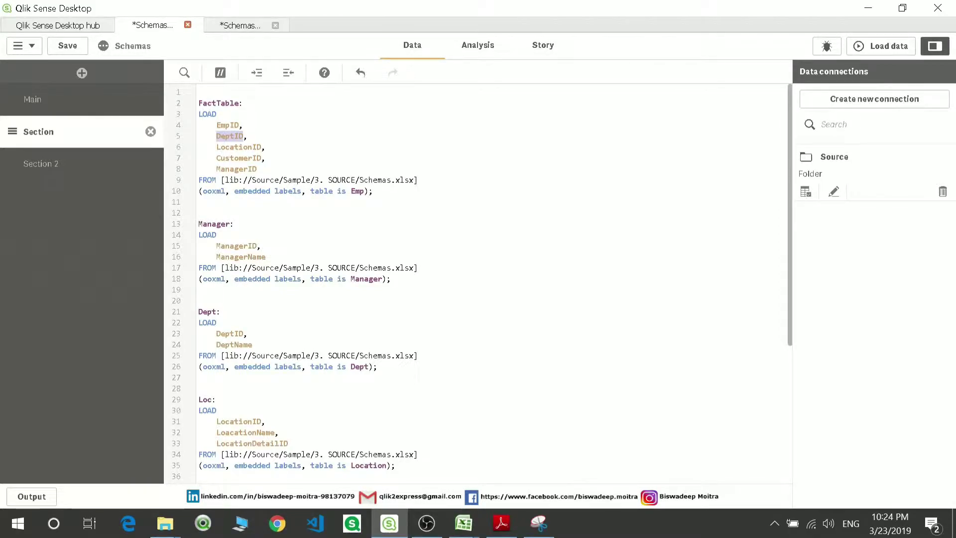
scroll(478, 284, "down", 2)
scroll(478, 284, "up", 2)
double_click(239, 147)
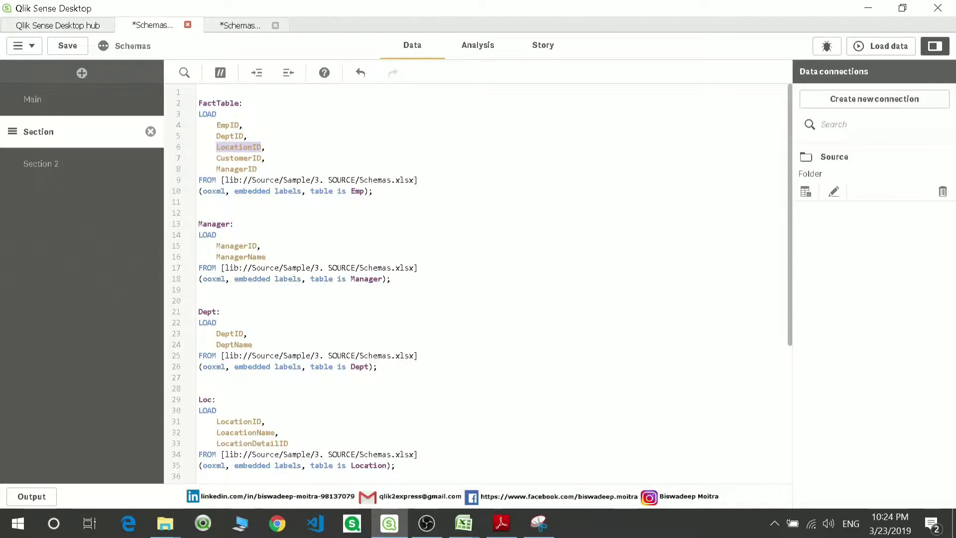
double_click(239, 421)
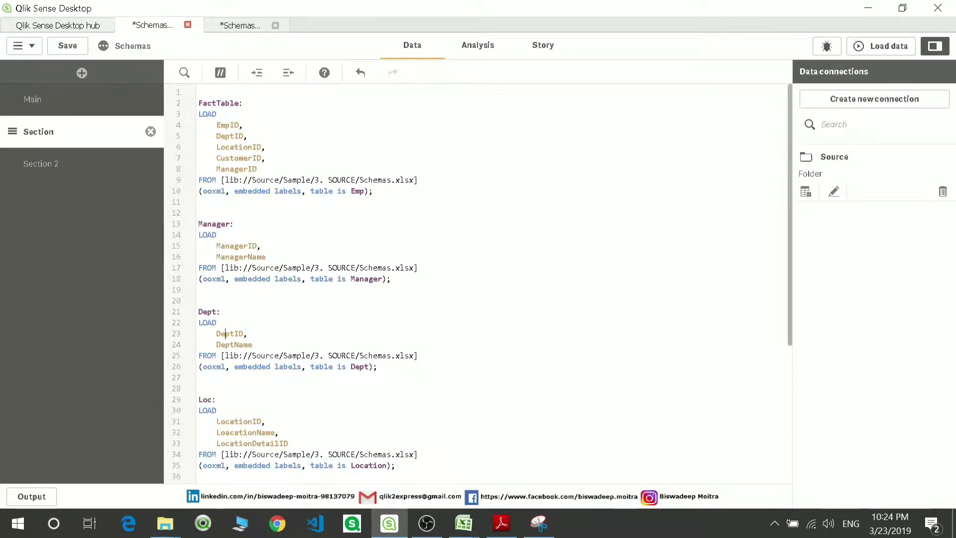
double_click(229, 333)
double_click(229, 136)
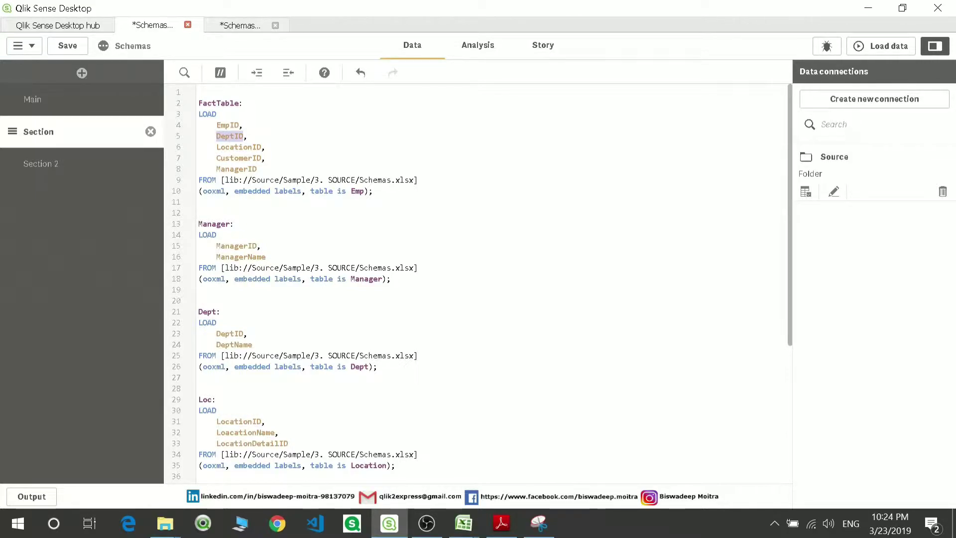
Load the data, close the load progress report and switch to the app's open data model view
left_click(888, 47)
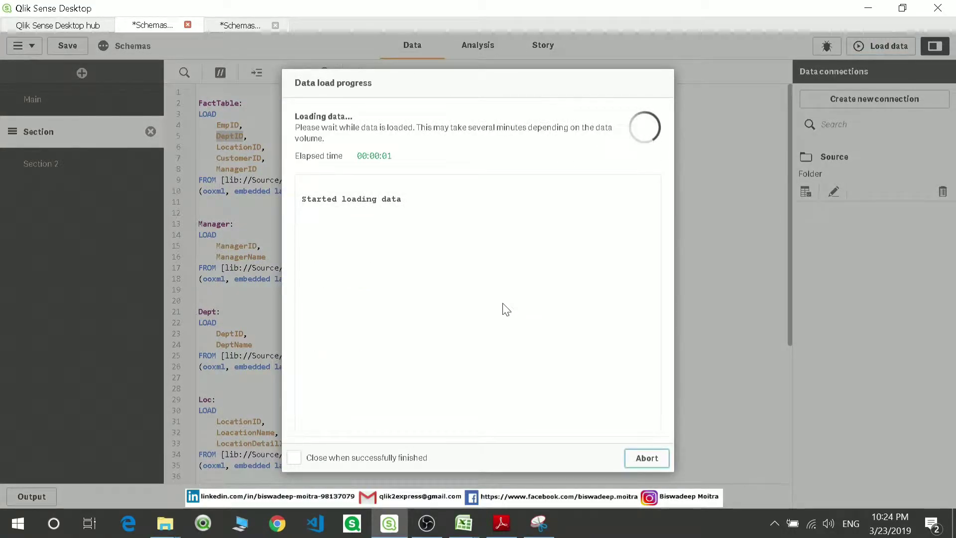
left_click(644, 457)
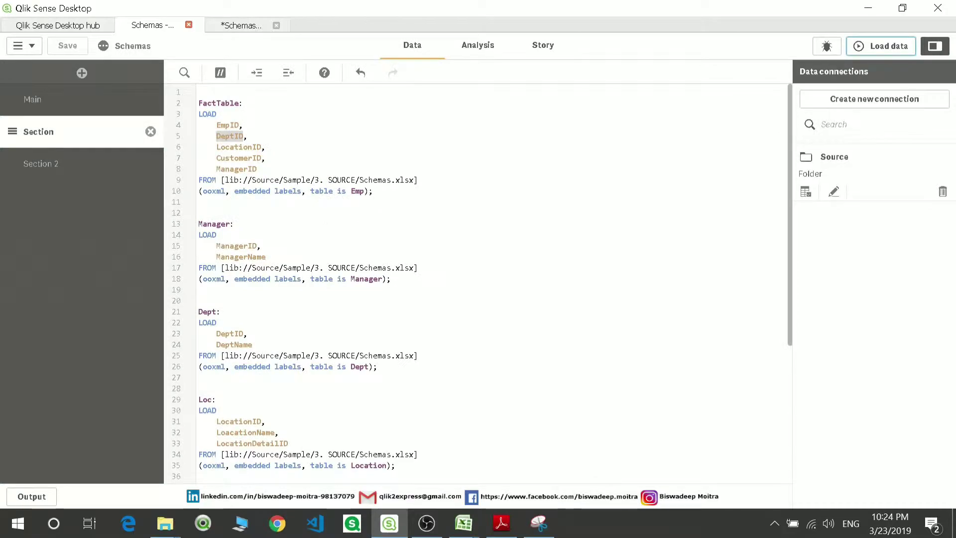
left_click(240, 26)
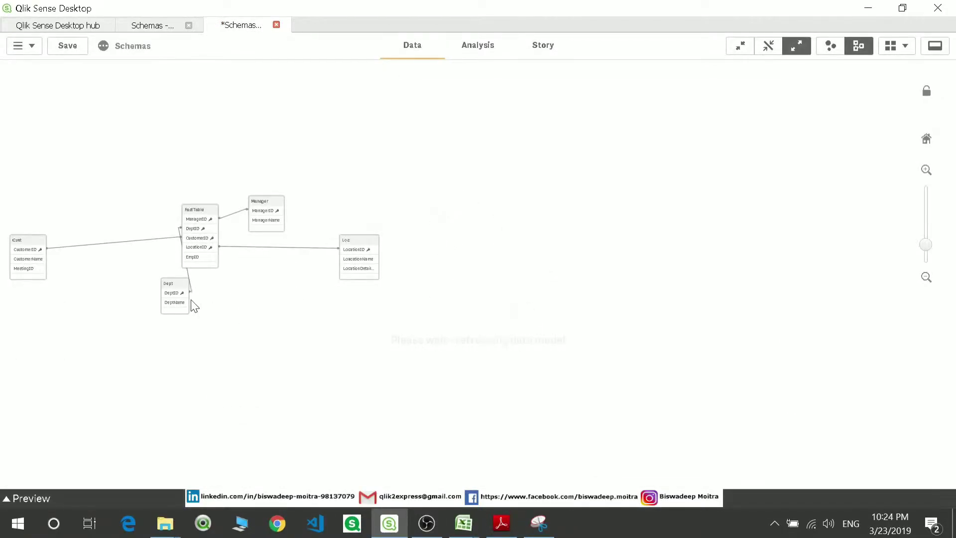
Rearrange the Dept, Loc and FactTable boxes in the data model so the dimension tables surround the fact table
left_click_drag(175, 288, 134, 291)
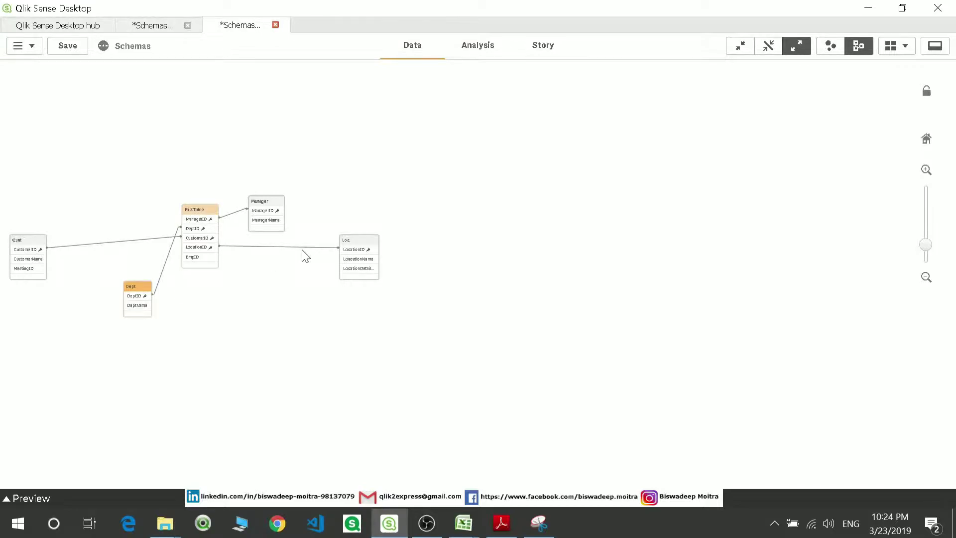
left_click_drag(339, 246, 277, 280)
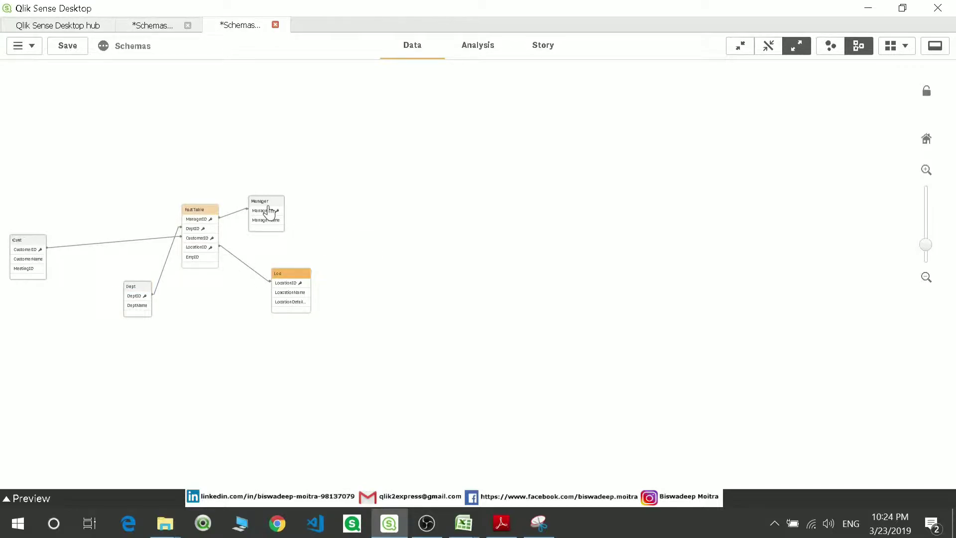
left_click_drag(214, 210, 218, 204)
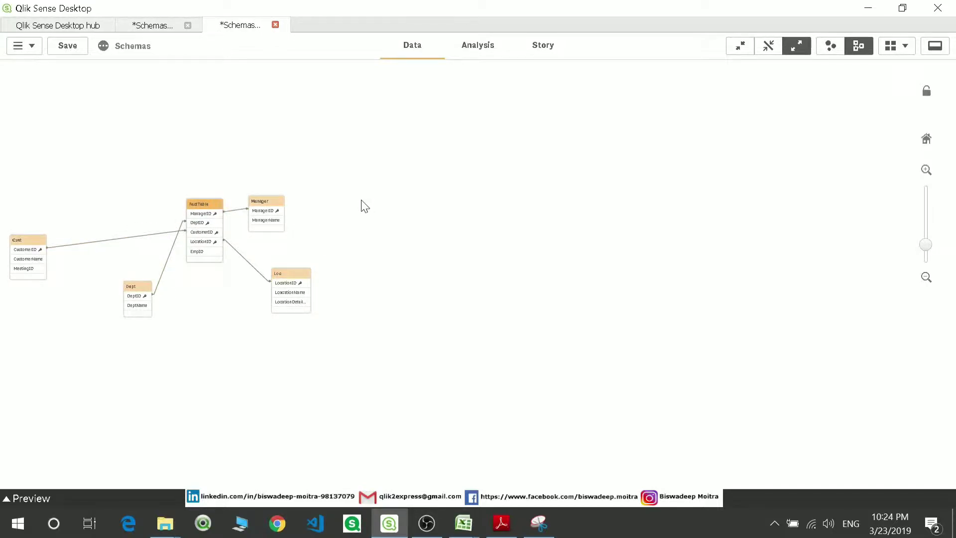
Return to the load script and uncomment the MeetingTable load statement
left_click(165, 29)
scroll(478, 278, "down", 6)
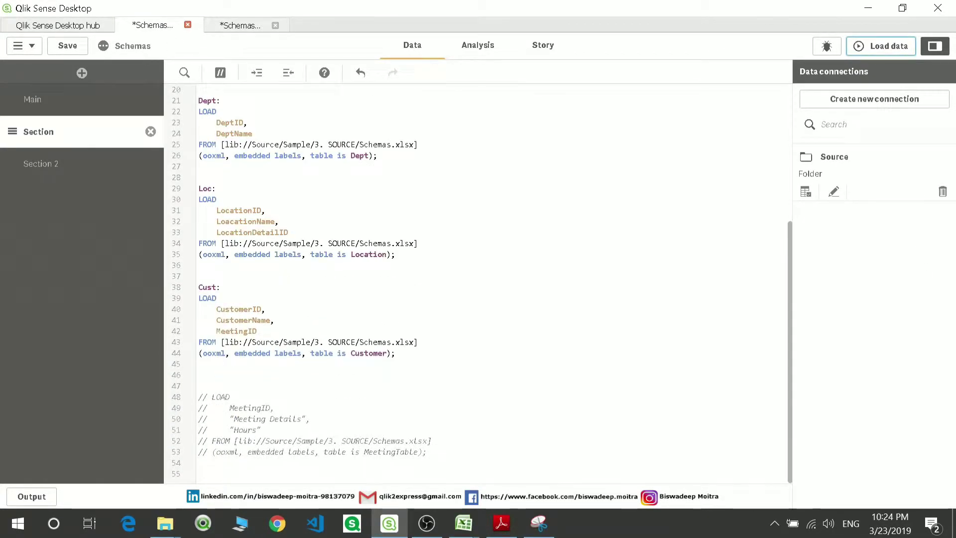
left_click_drag(429, 453, 198, 397)
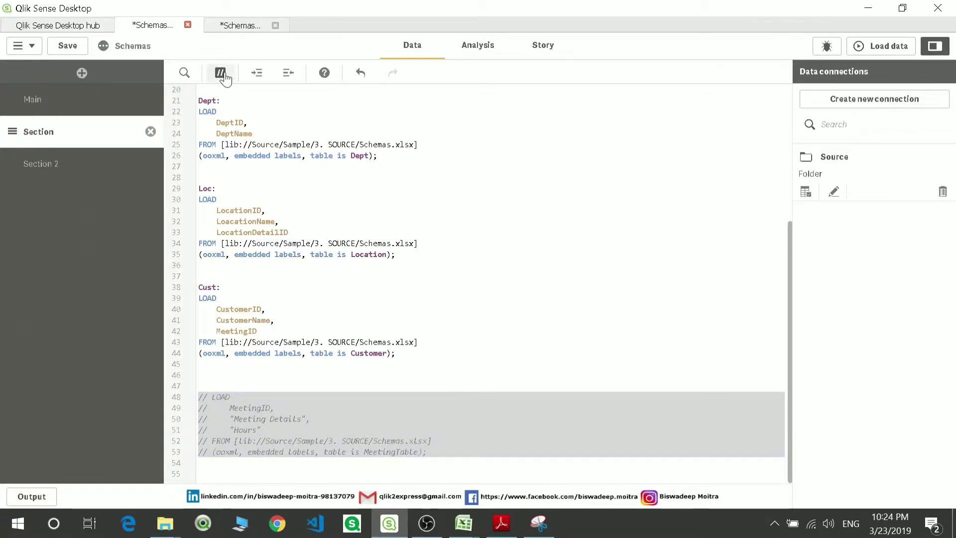
left_click(221, 72)
Add the table label Meeting: above the MeetingTable load statement and highlight its MeetingID field
left_click(198, 386)
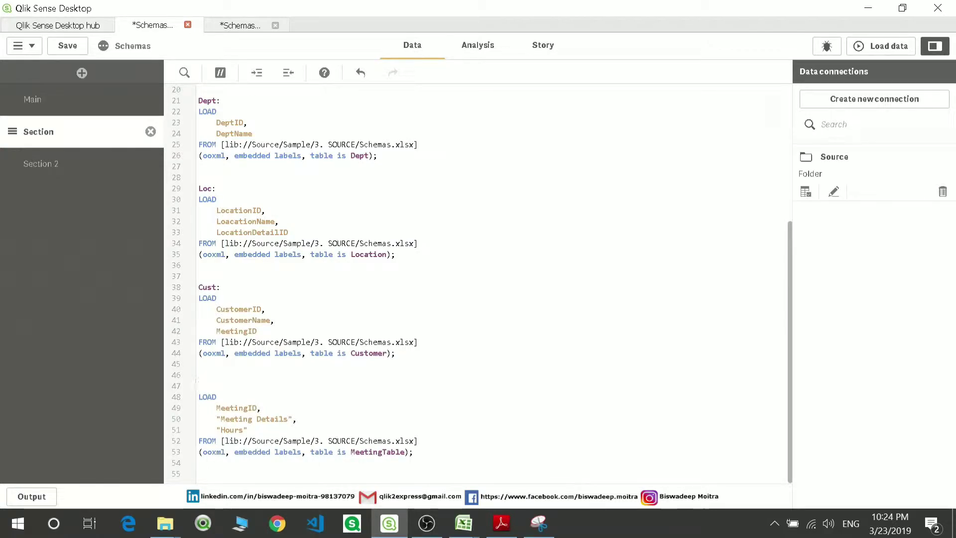
type("Mee")
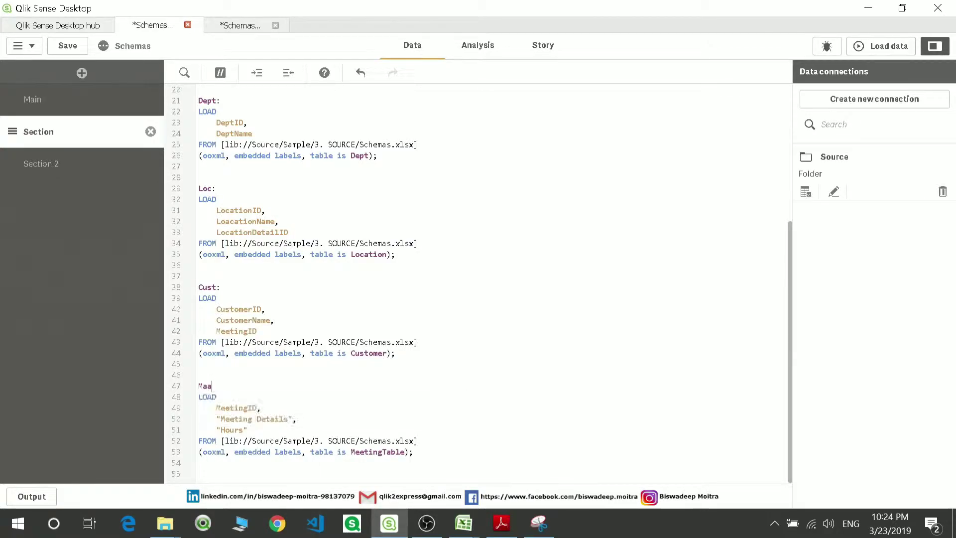
key("BackSpace")
key("BackSpace")
type("eeting:")
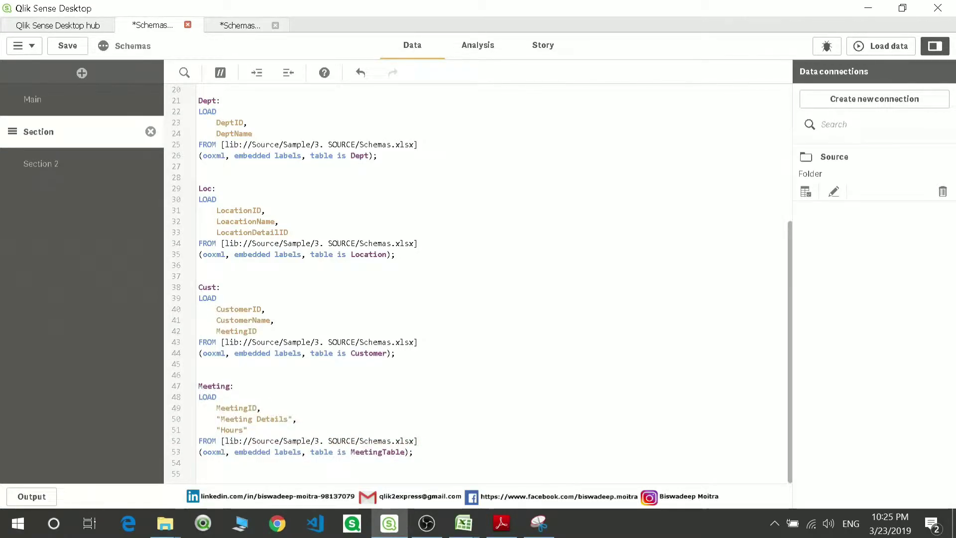
double_click(236, 408)
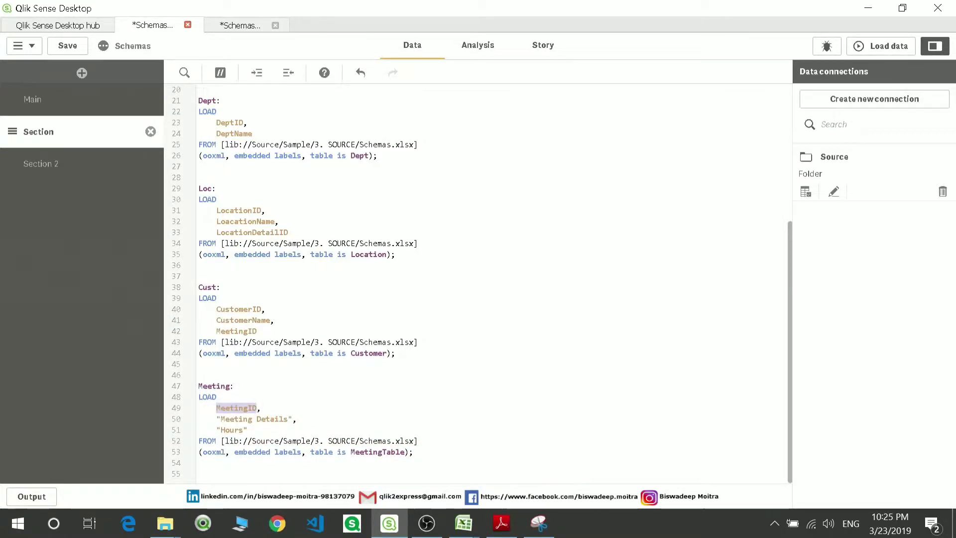
Highlight the MeetingID field of the Cust table, examine the Cust box in the data model, and return to the load script
scroll(478, 279, "up", 1)
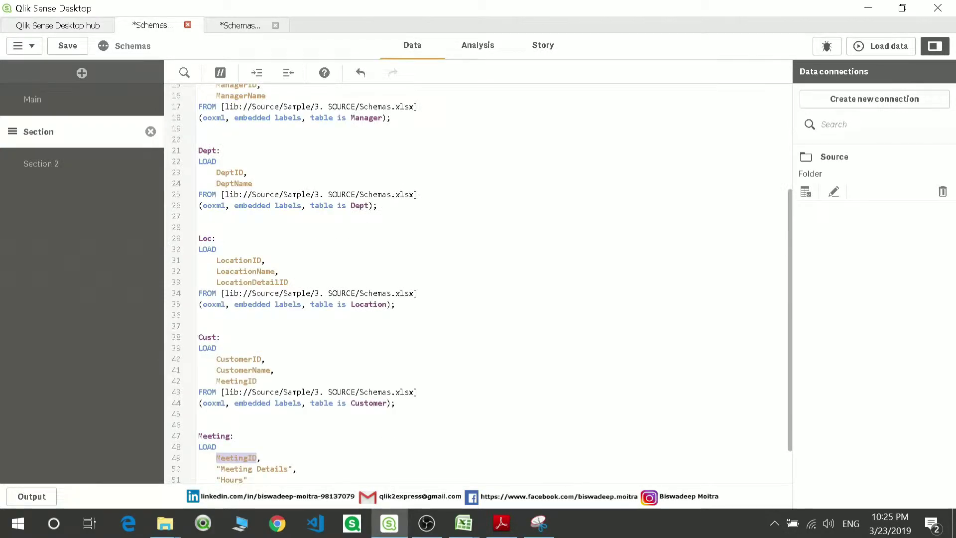
double_click(236, 381)
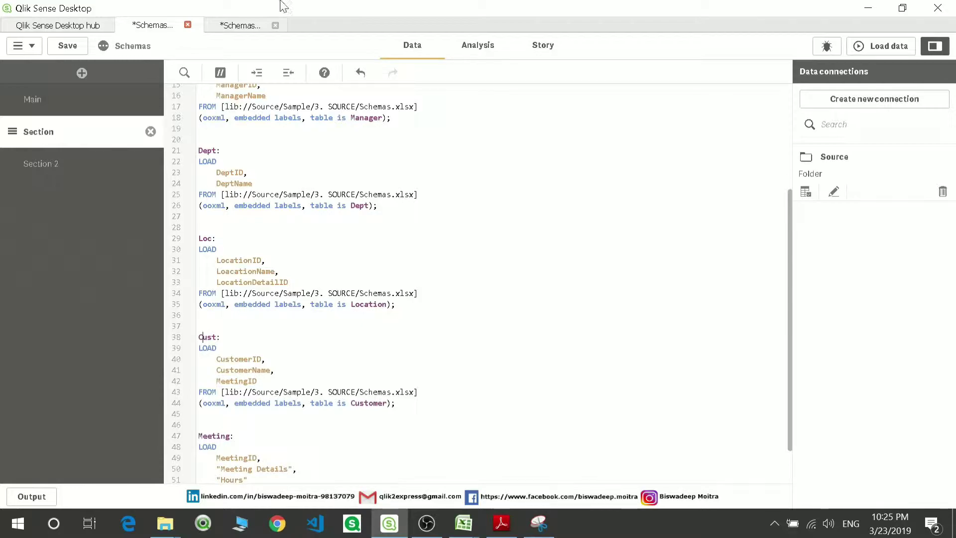
left_click(227, 26)
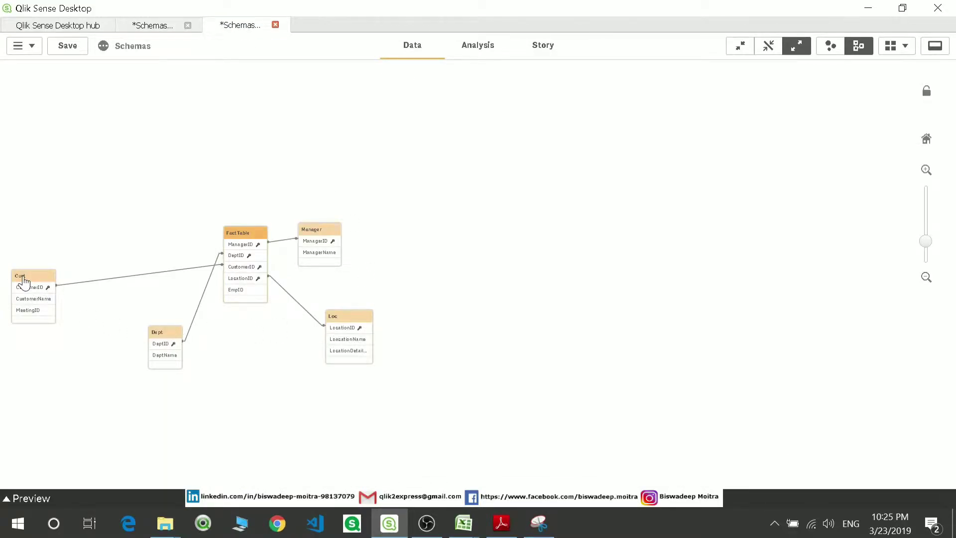
left_click(152, 25)
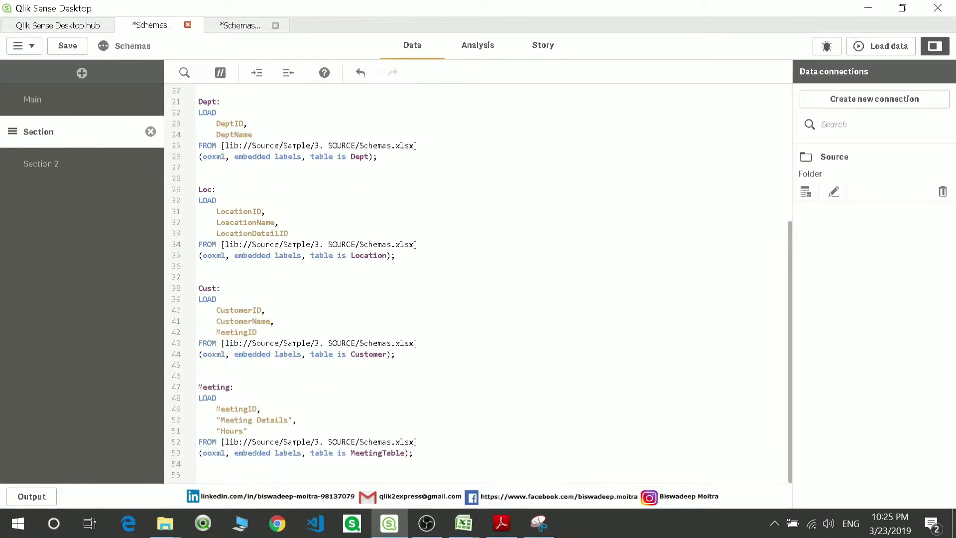
Load the data with the Meeting table included, close the load progress report and switch to the open data model view
left_click(854, 49)
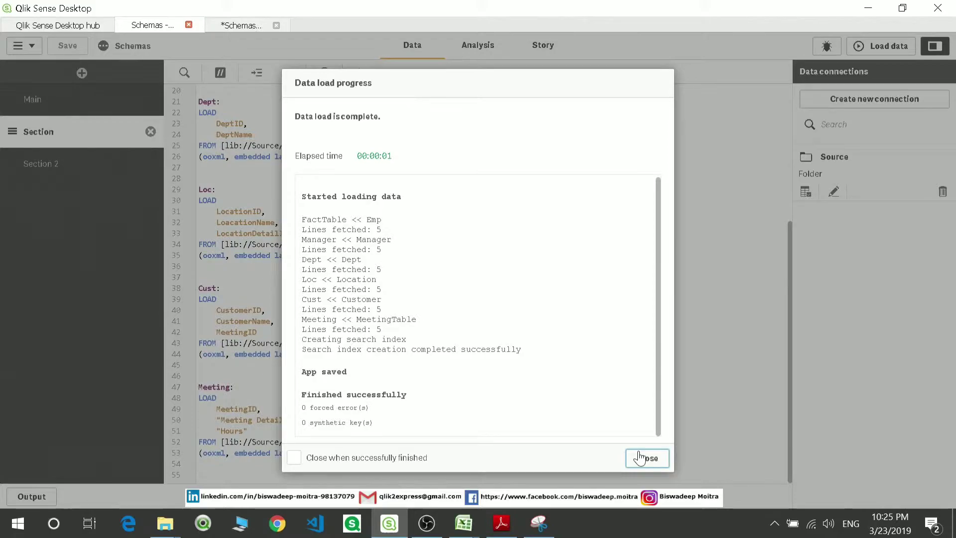
left_click(647, 457)
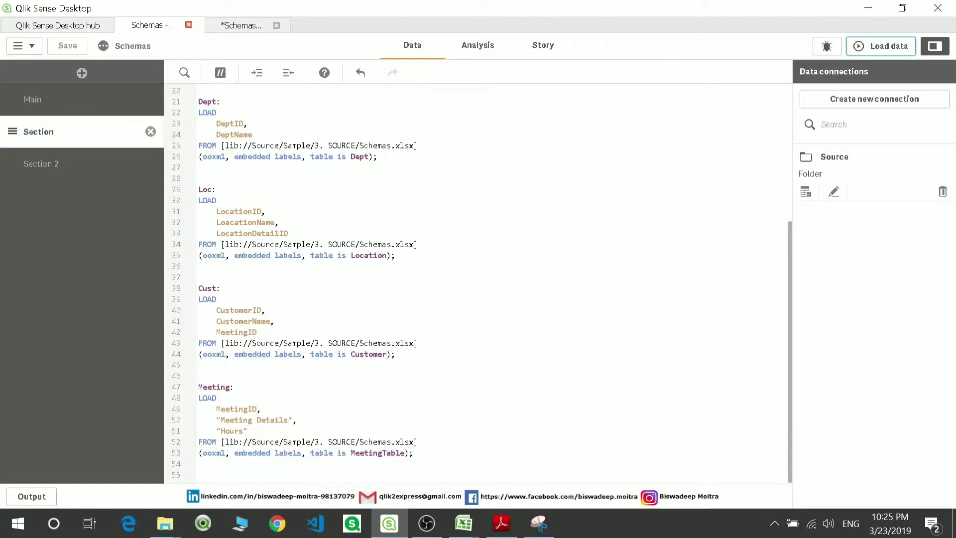
left_click(235, 30)
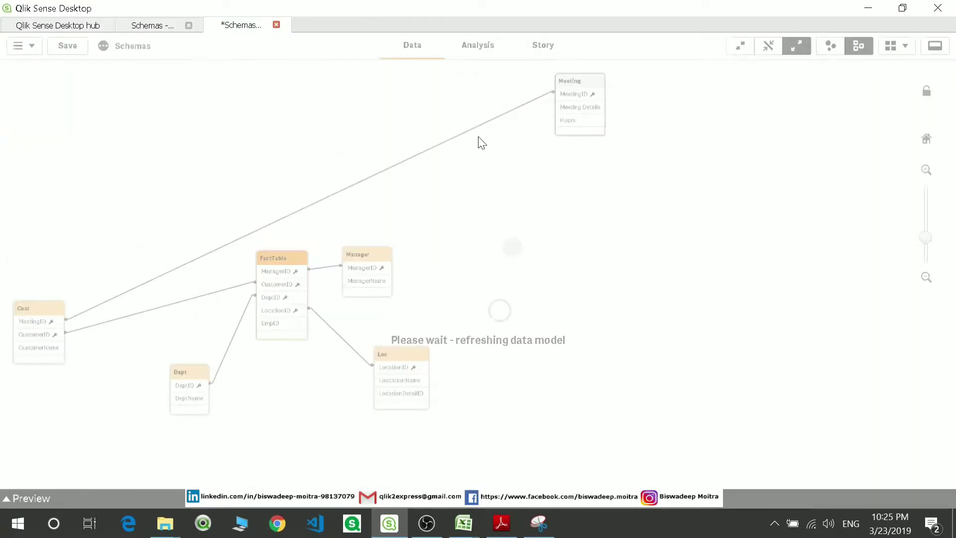
Switch the data model to the internal table view, arrange Meeting beside Cust and Dept near FactTable, and select the Cust box
left_click_drag(611, 93, 19, 166)
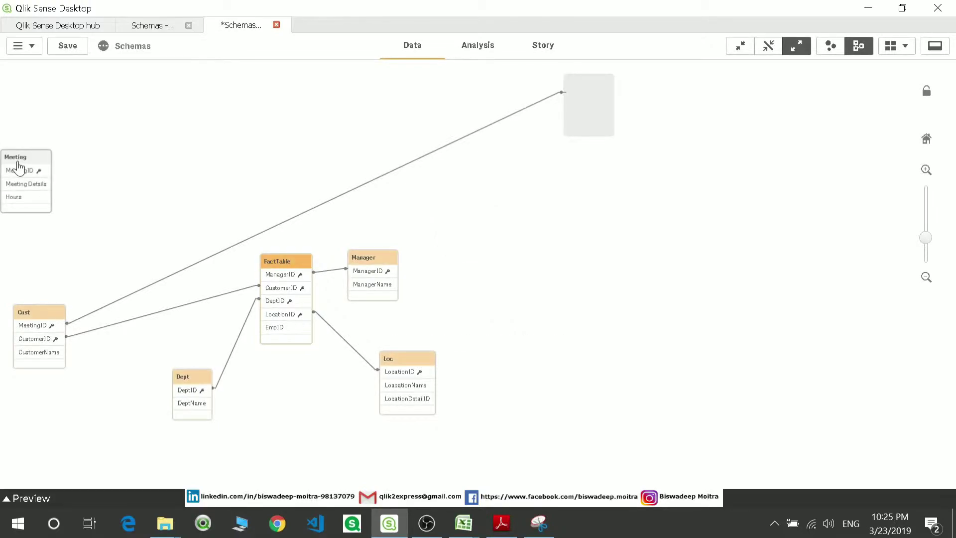
left_click(830, 45)
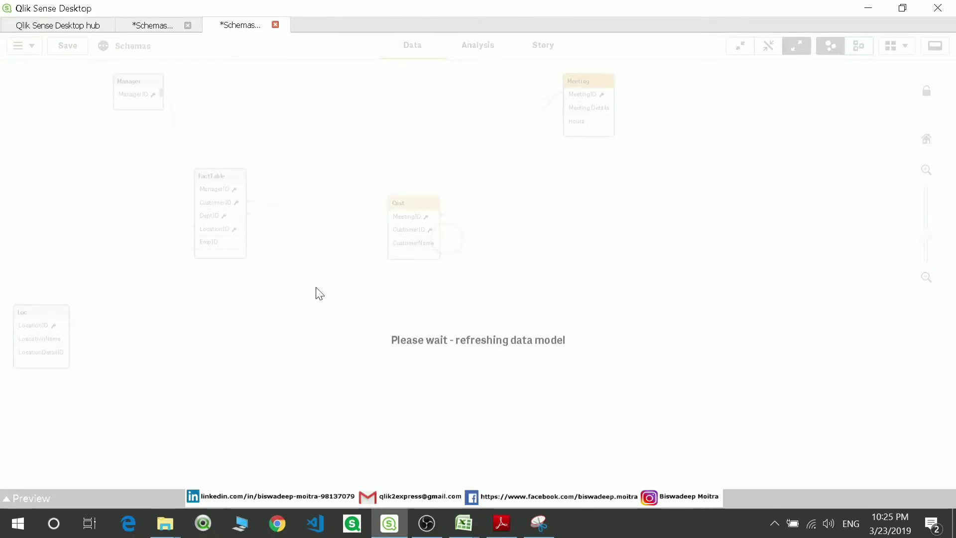
left_click_drag(478, 233, 464, 305)
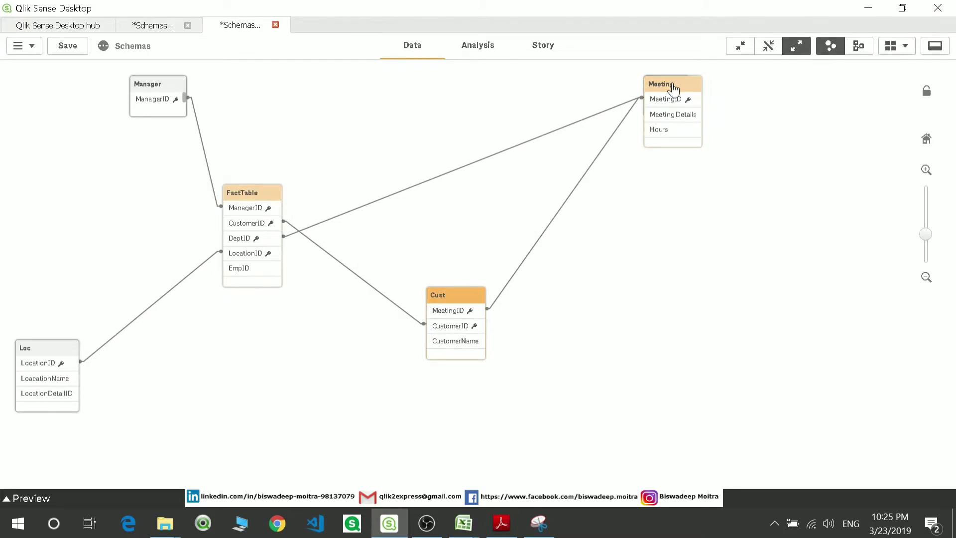
left_click_drag(673, 89, 574, 310)
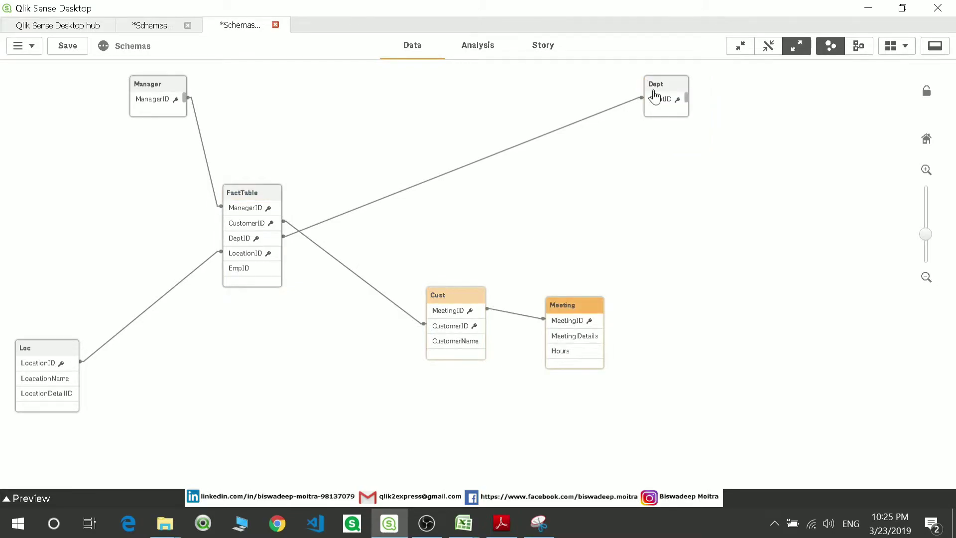
left_click_drag(654, 96, 313, 127)
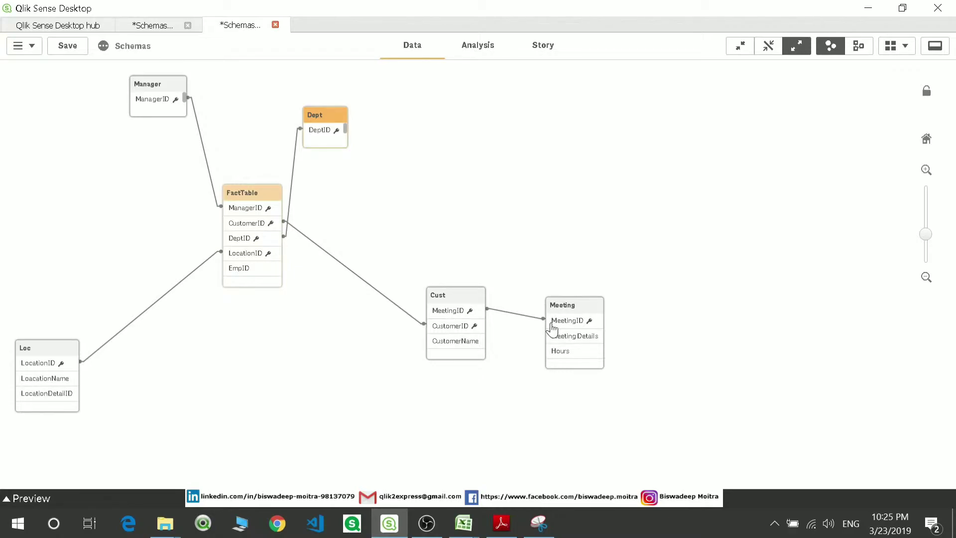
left_click(463, 306)
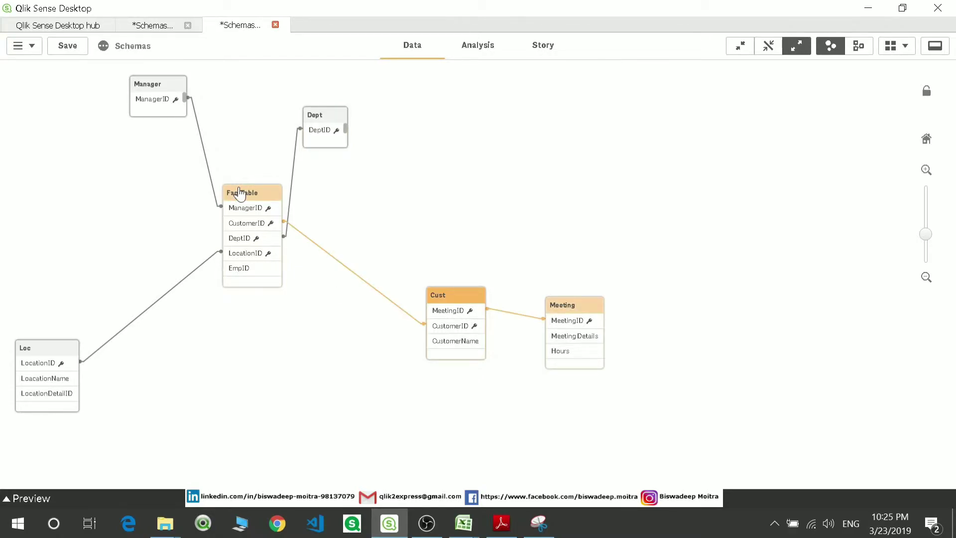
Return to the load script and go to the FactTable load statement at its beginning
left_click(155, 25)
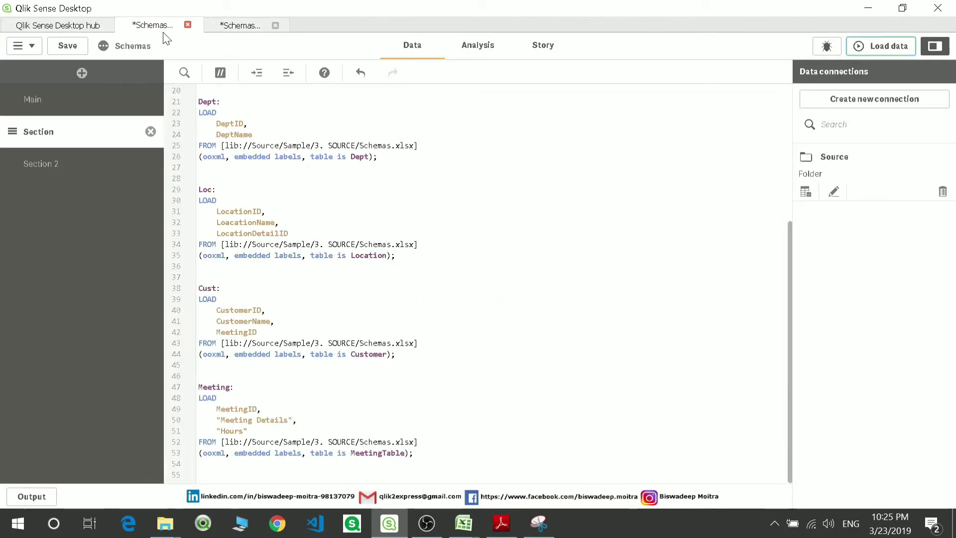
scroll(478, 278, "up", 3)
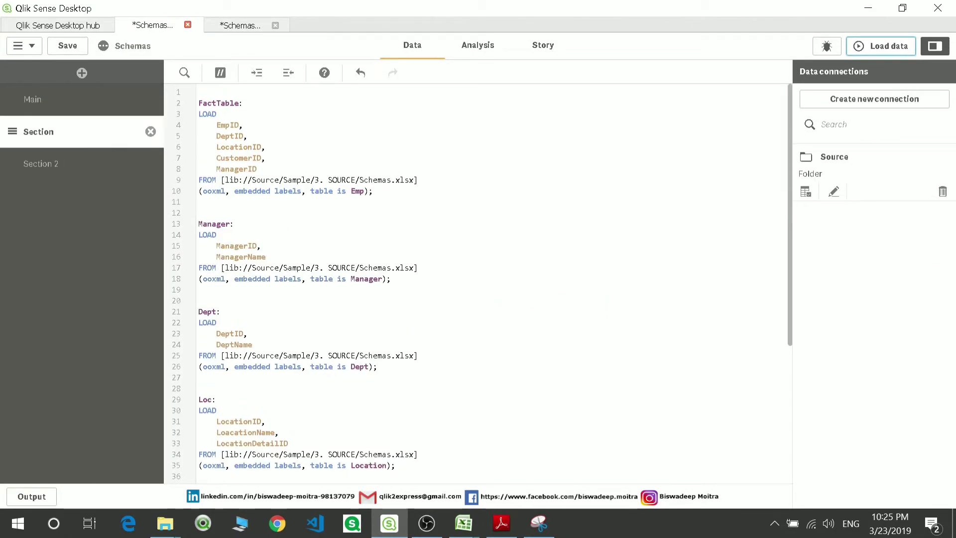